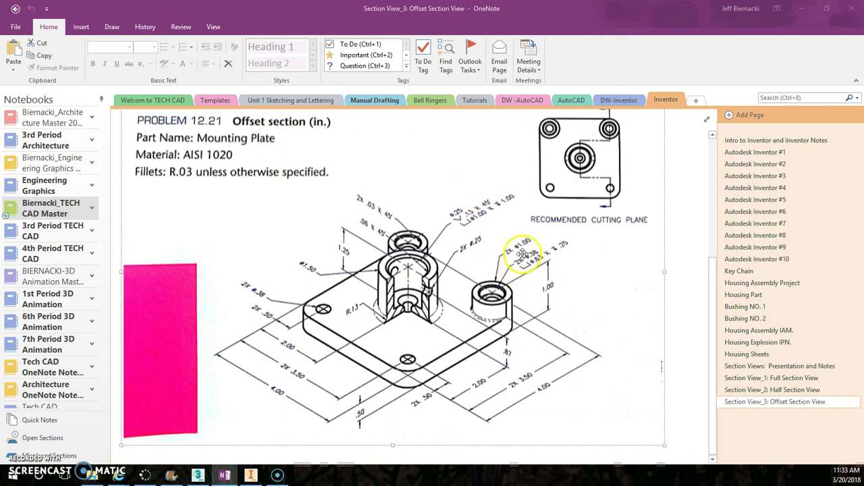
Step: After reviewing Problem 12.21 in OneNote, switch to the empty A-size title-block drawing in Inventor
{"action": "left_click", "coordinate": [251, 477]}
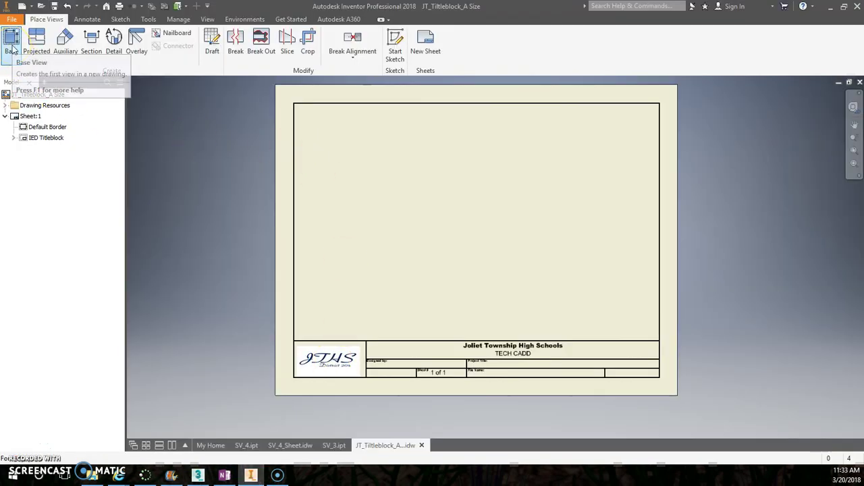
Step: Start a base view of the plate oriented to TOP at 1:1 scale, checking the reference problem
{"action": "left_click", "coordinate": [12, 46]}
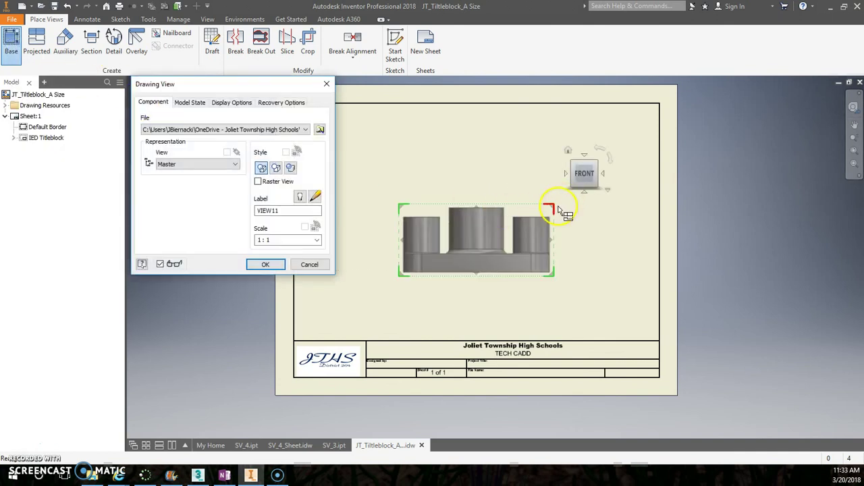
{"action": "left_click", "coordinate": [585, 157]}
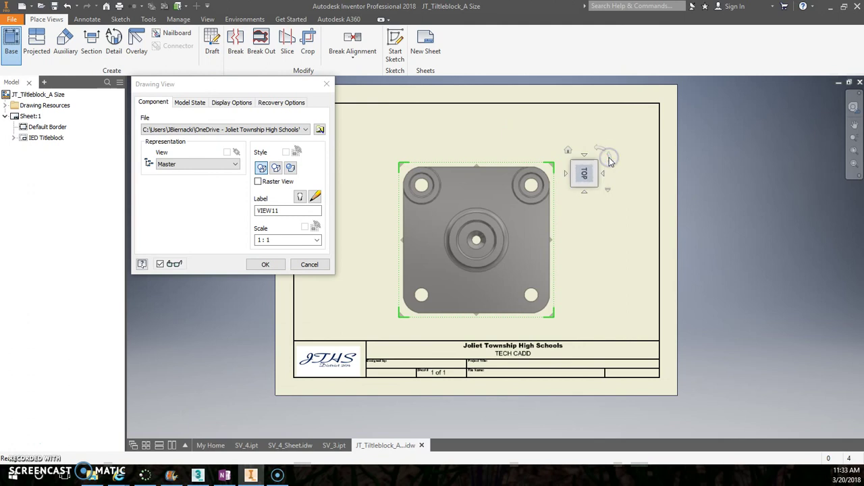
{"action": "left_click", "coordinate": [610, 160]}
{"action": "left_click", "coordinate": [225, 475]}
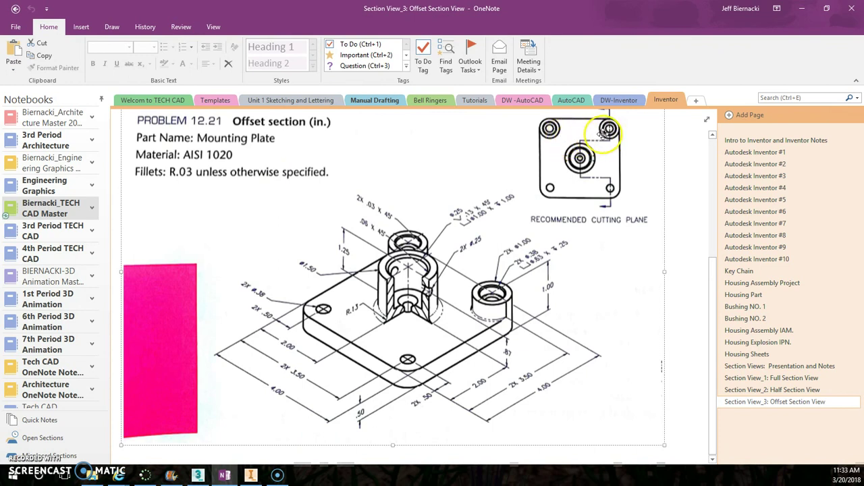
{"action": "left_click", "coordinate": [251, 476]}
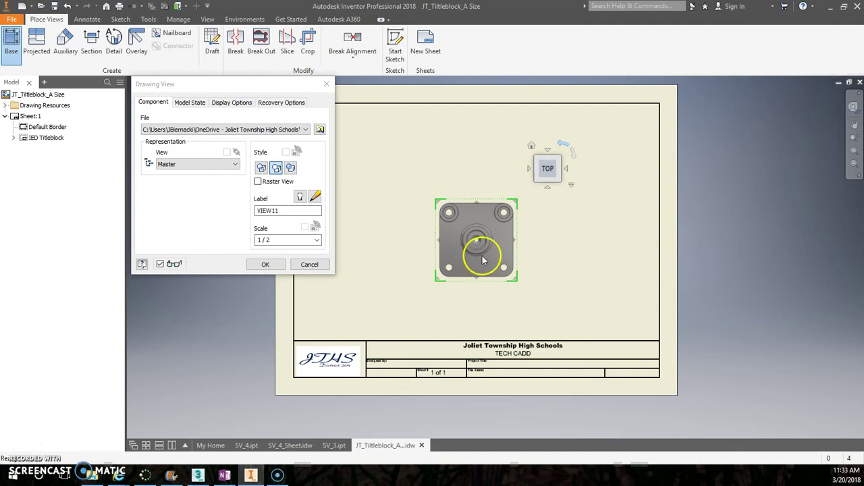
{"action": "left_click", "coordinate": [316, 242]}
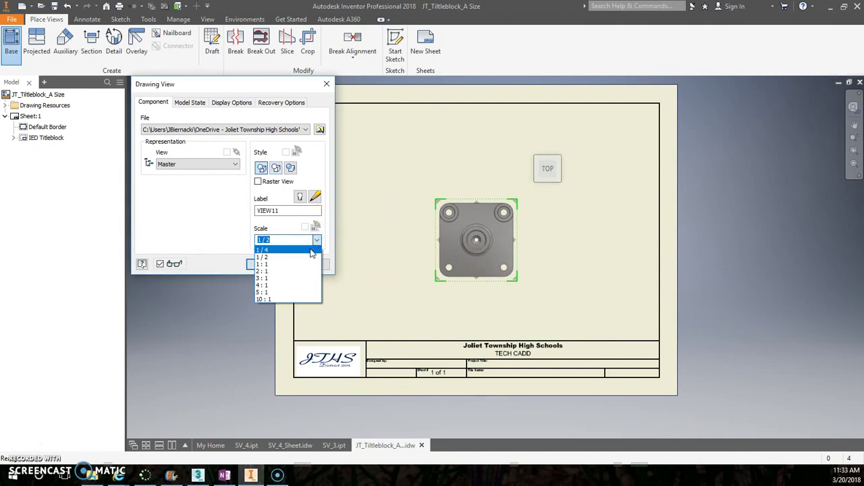
{"action": "left_click", "coordinate": [300, 264]}
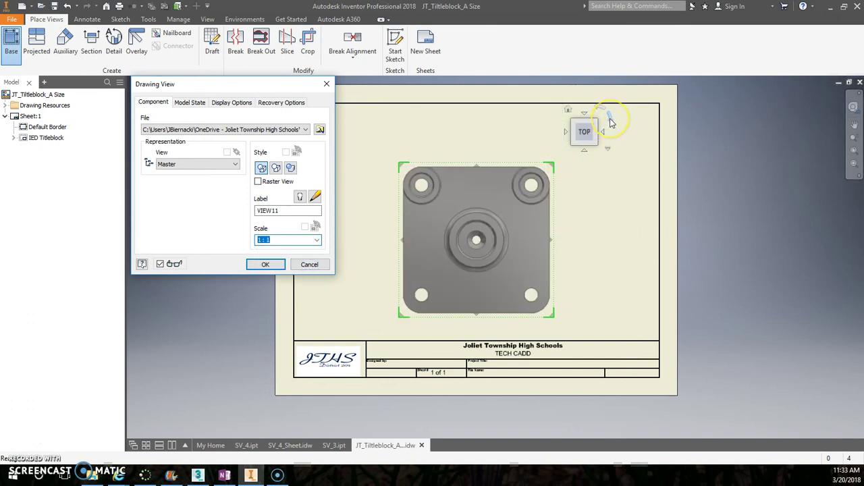
Step: Place the top view and rotate it so the large-ringed holes sit along the top
{"action": "left_click", "coordinate": [610, 119]}
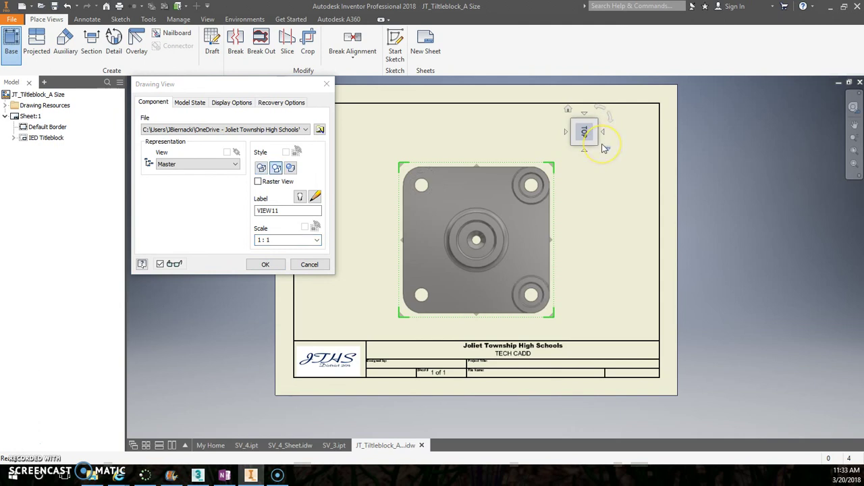
{"action": "left_click", "coordinate": [503, 212]}
{"action": "double_click", "coordinate": [498, 212]}
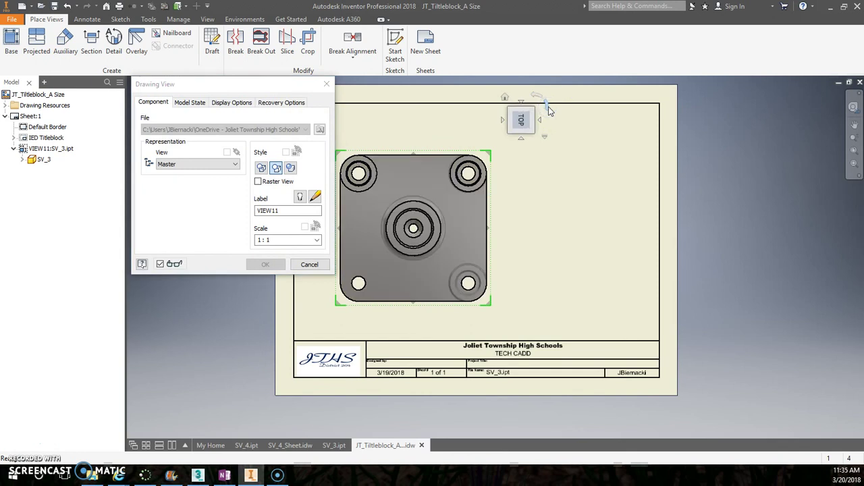
{"action": "left_click", "coordinate": [541, 111]}
{"action": "left_click", "coordinate": [533, 95]}
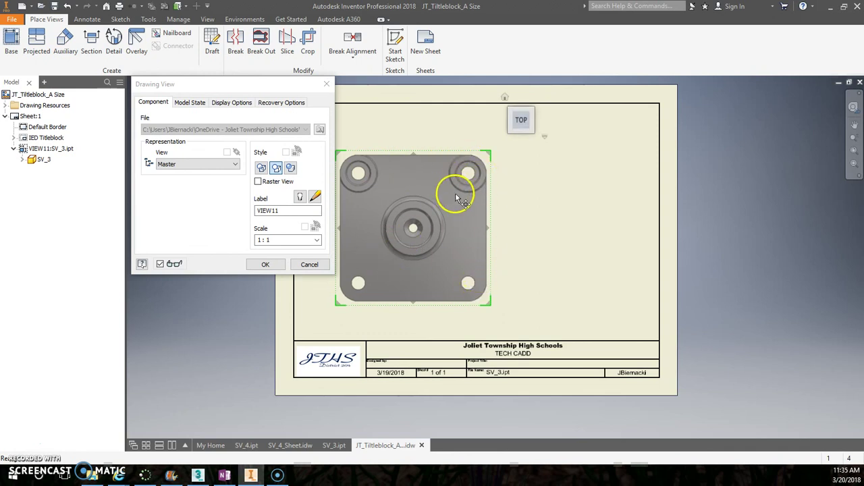
Step: Confirm the rotated top view, shift it slightly left, and start the cutting line through the upper-right hole
{"action": "left_click", "coordinate": [280, 264]}
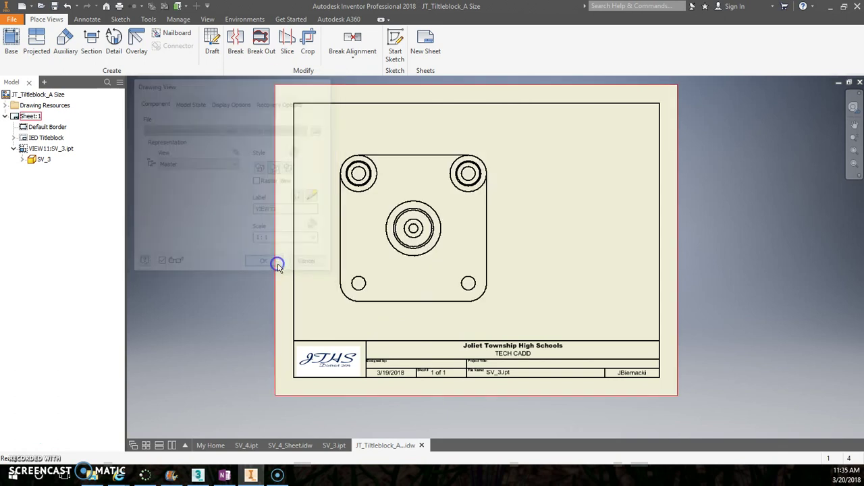
{"action": "left_click_drag", "start_coordinate": [497, 226], "coordinate": [482, 225]}
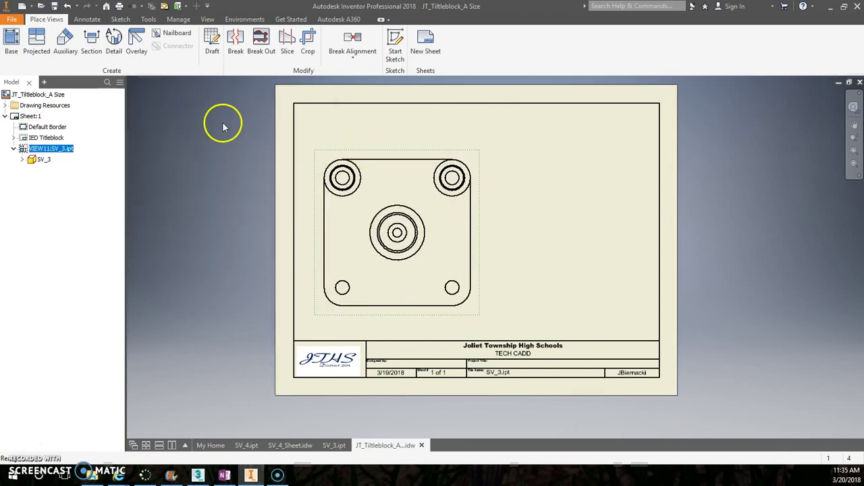
{"action": "left_click", "coordinate": [98, 58]}
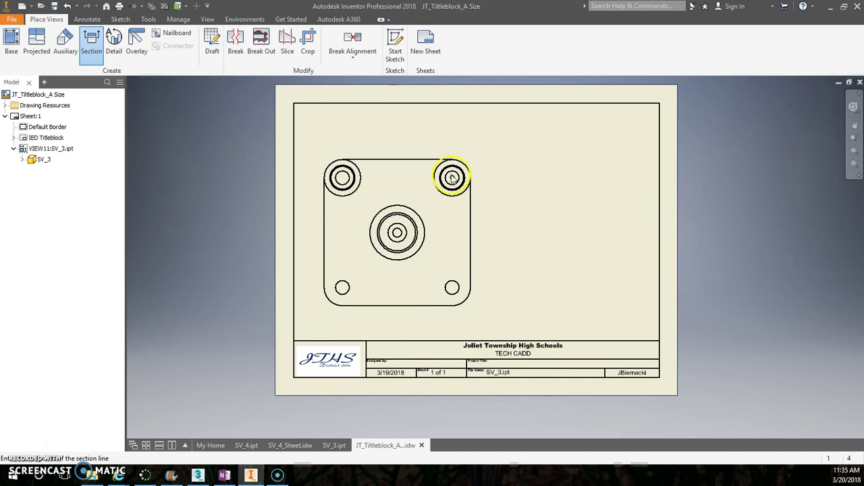
{"action": "scroll", "coordinate": [451, 179], "scroll_direction": "up", "scroll_amount": 3}
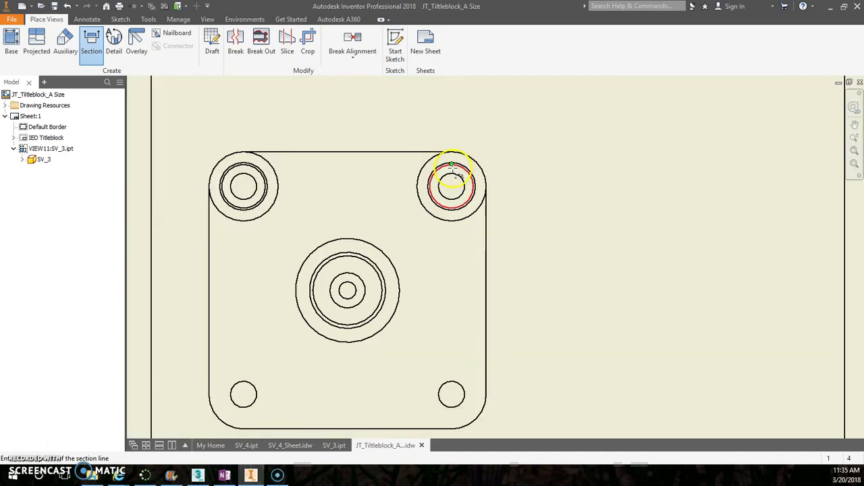
{"action": "left_click", "coordinate": [451, 129]}
{"action": "left_click", "coordinate": [451, 233]}
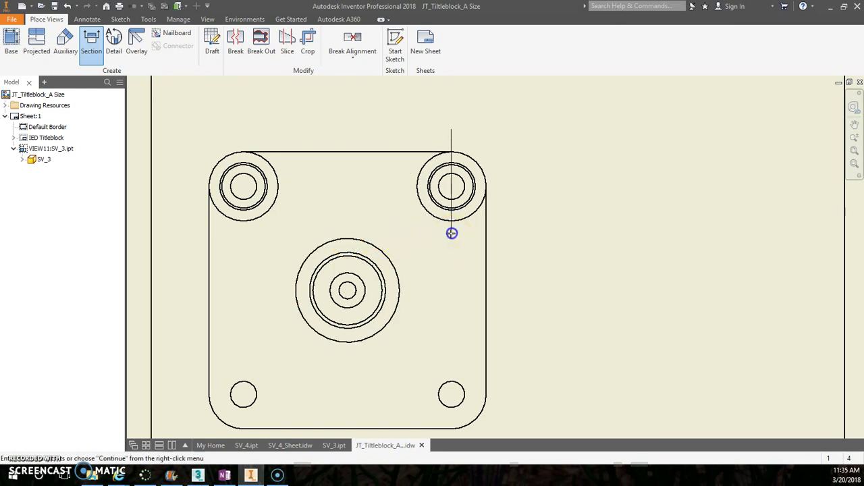
Step: Continue the offset cutting line through the centre hole and lower-right hole, ending below the plate
{"action": "left_click", "coordinate": [348, 233]}
{"action": "left_click", "coordinate": [349, 333]}
{"action": "left_click", "coordinate": [347, 360]}
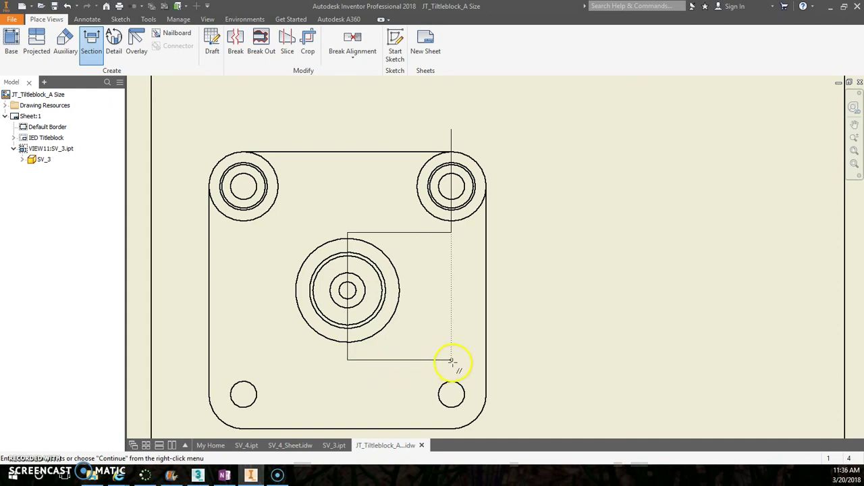
{"action": "left_click", "coordinate": [452, 360]}
{"action": "middle_click_drag", "start_coordinate": [452, 360], "coordinate": [451, 257]}
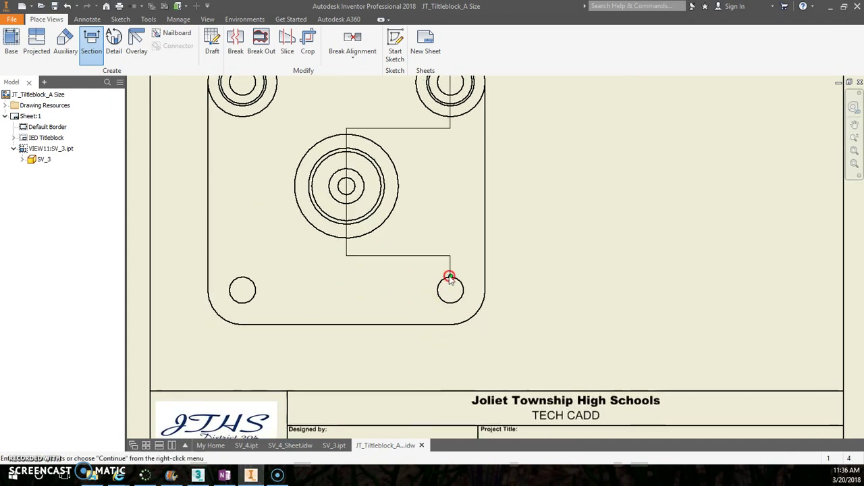
{"action": "left_click", "coordinate": [450, 344]}
{"action": "right_click", "coordinate": [506, 348]}
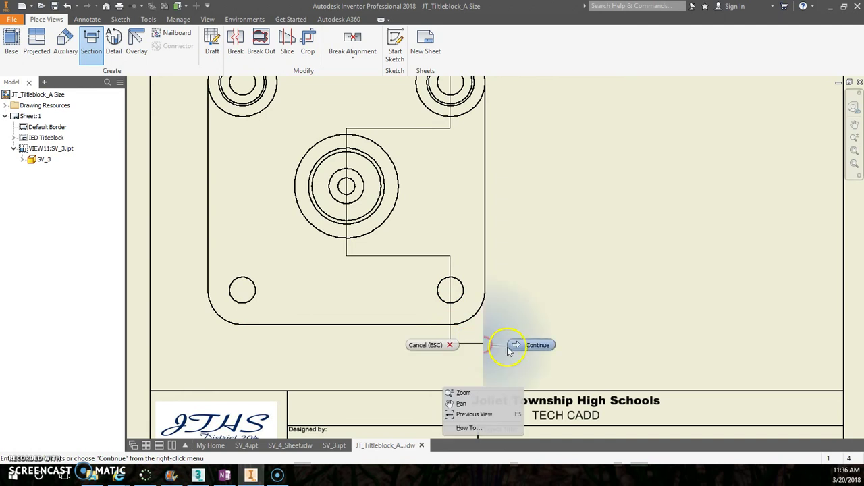
Step: Place hatched section B-B at 1:1 right of the top view, zoom to the full sheet, and nudge the views up
{"action": "left_click", "coordinate": [515, 346]}
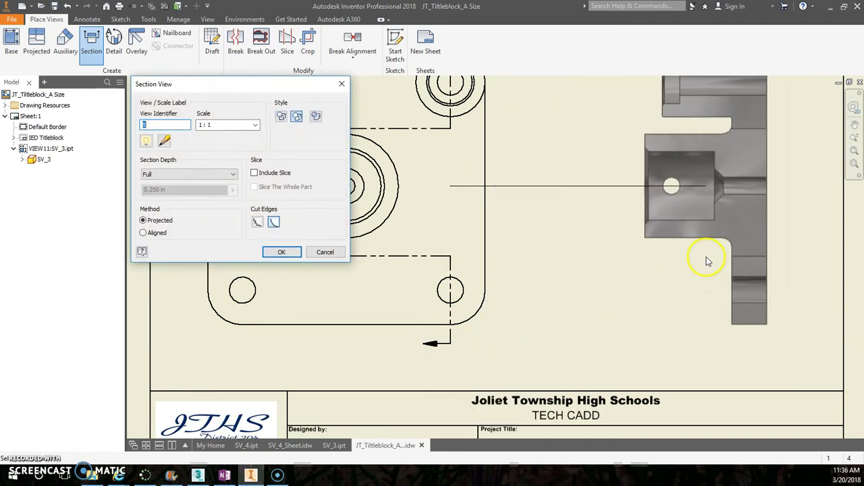
{"action": "left_click", "coordinate": [704, 256]}
{"action": "middle_click_drag", "start_coordinate": [704, 255], "coordinate": [566, 257]}
{"action": "key", "text": "Home"}
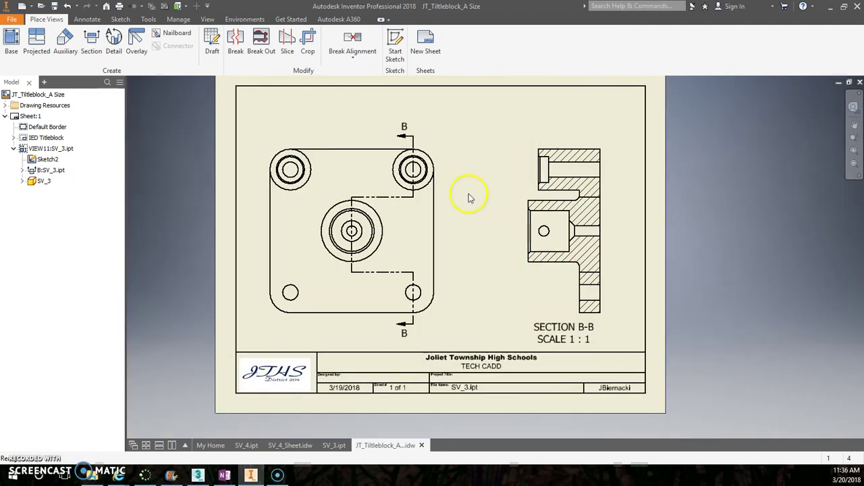
{"action": "left_click_drag", "start_coordinate": [447, 185], "coordinate": [446, 170]}
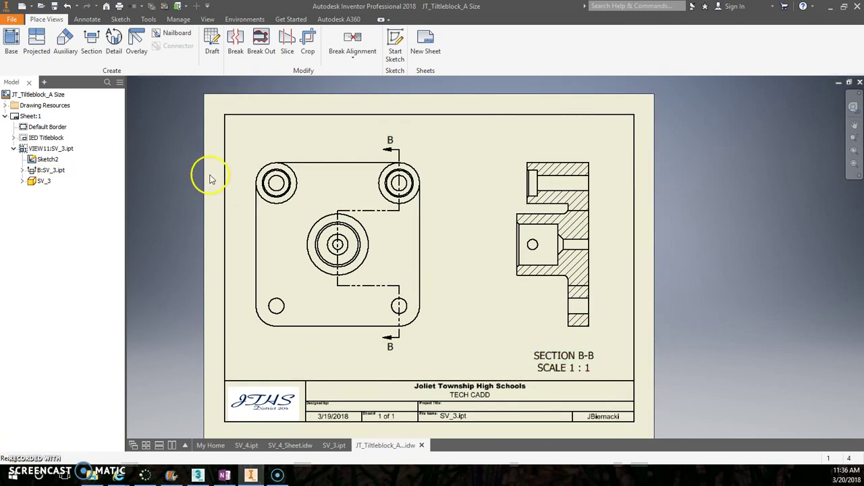
Step: Save the drawing as SV_3_Sheet in TECH CAD > Inventor > Section Views
{"action": "left_click", "coordinate": [12, 19]}
{"action": "left_click", "coordinate": [39, 133]}
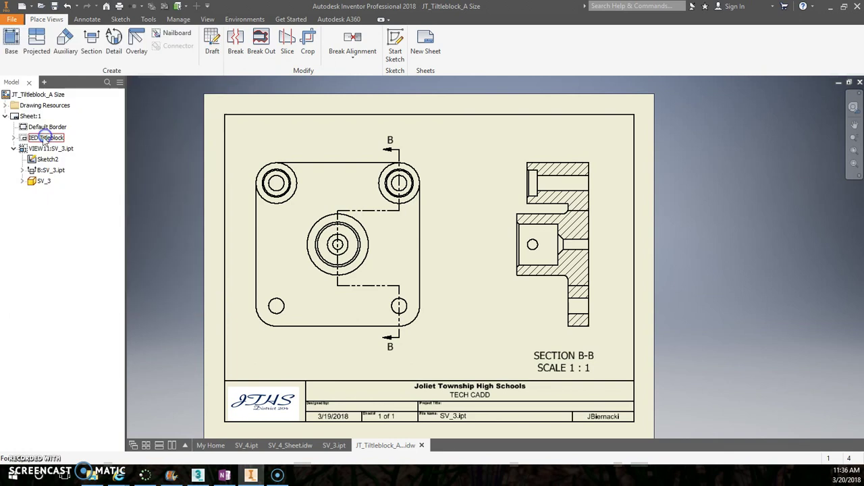
{"action": "left_click", "coordinate": [512, 163]}
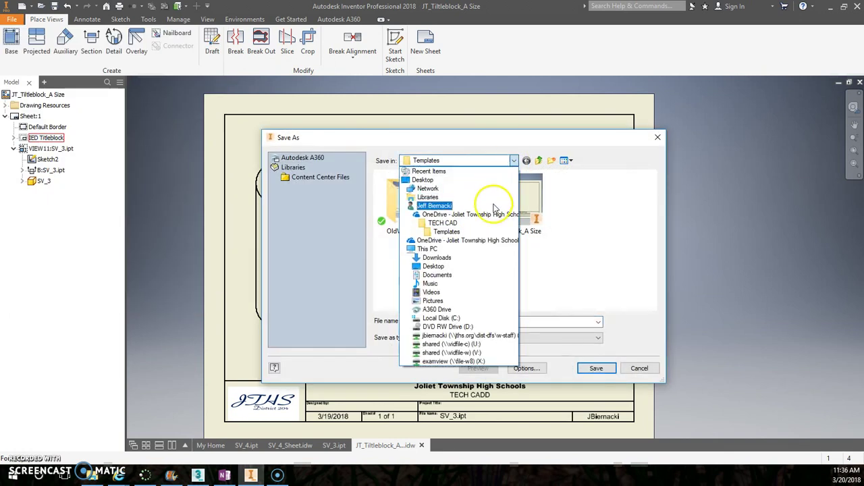
{"action": "left_click", "coordinate": [493, 223]}
{"action": "double_click", "coordinate": [424, 219]}
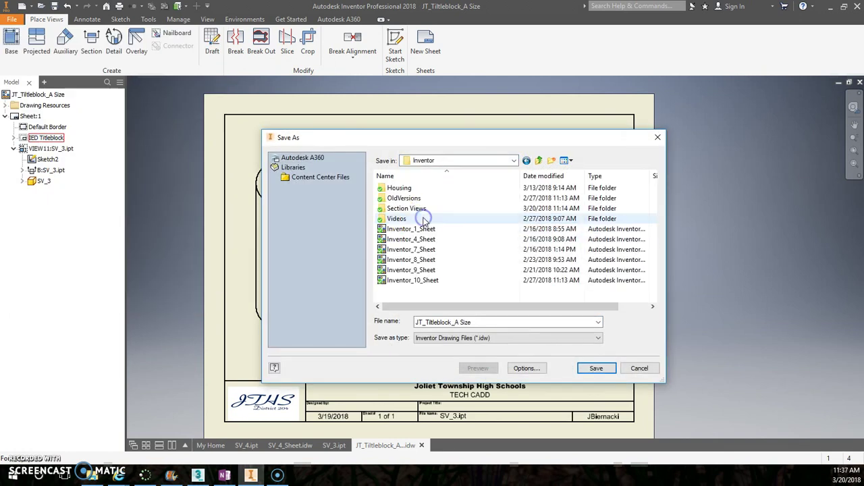
{"action": "double_click", "coordinate": [412, 209]}
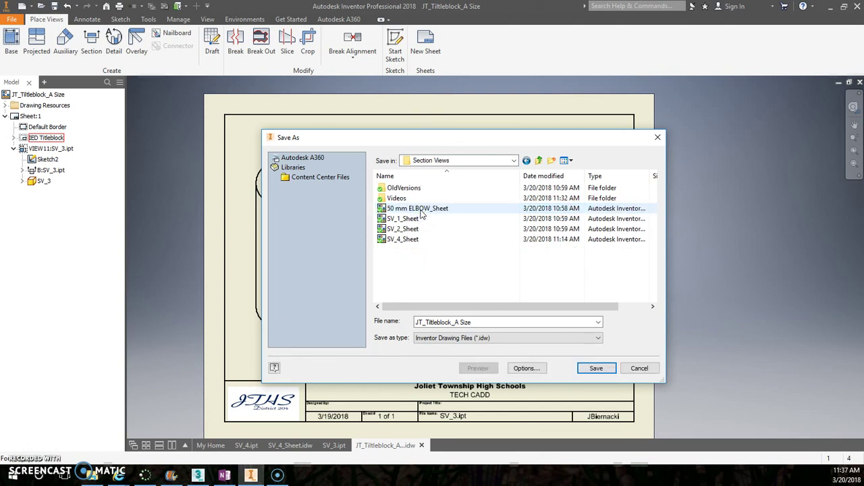
{"action": "left_click", "coordinate": [409, 229]}
{"action": "double_click", "coordinate": [430, 323]}
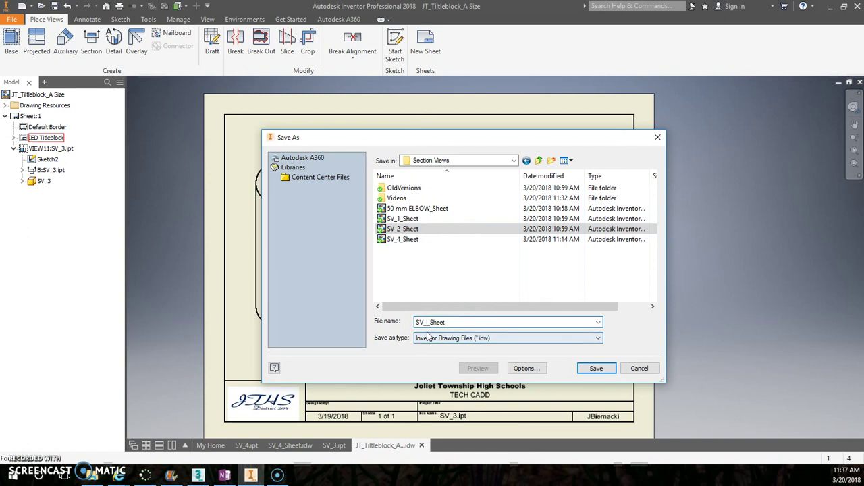
{"action": "type", "text": "3"}
{"action": "left_click", "coordinate": [595, 368]}
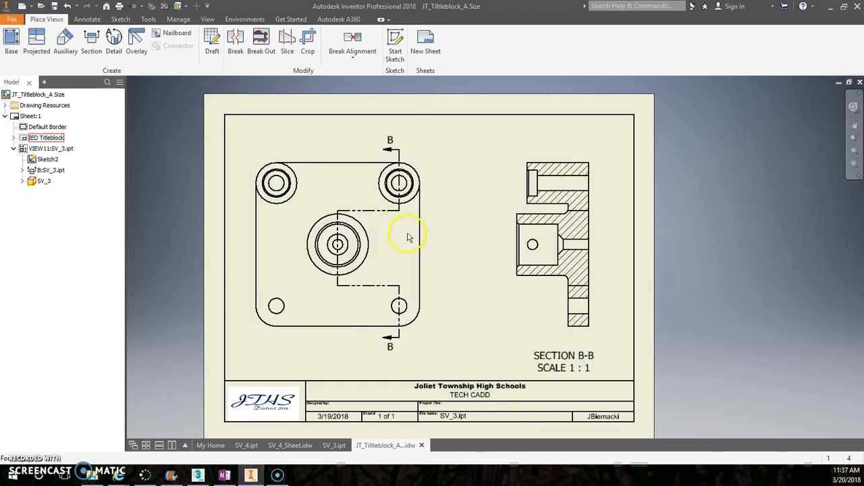
Step: Add centre marks to the central, top-right and top-left holes and the section's small hole
{"action": "left_click", "coordinate": [95, 20]}
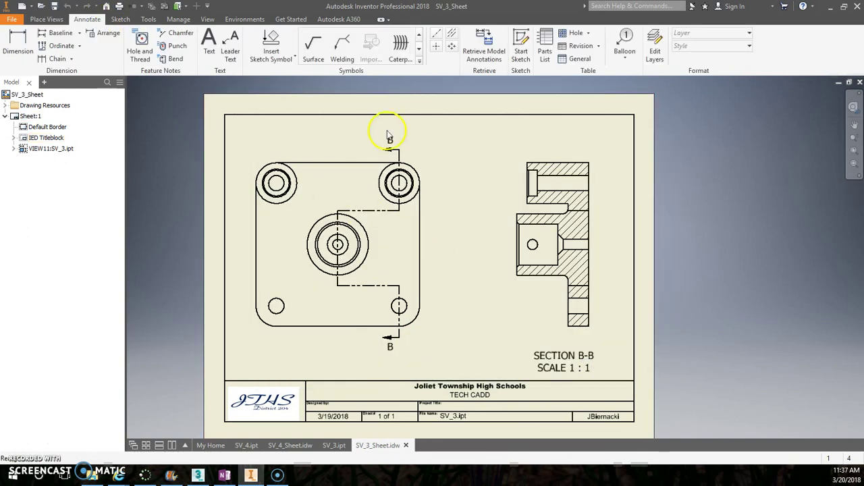
{"action": "left_click", "coordinate": [439, 49]}
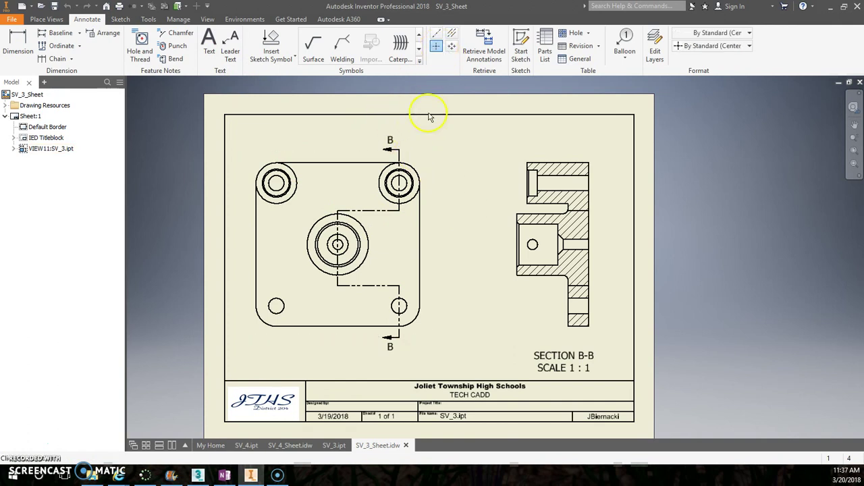
{"action": "left_click", "coordinate": [368, 237]}
{"action": "left_click", "coordinate": [407, 197]}
{"action": "left_click", "coordinate": [261, 199]}
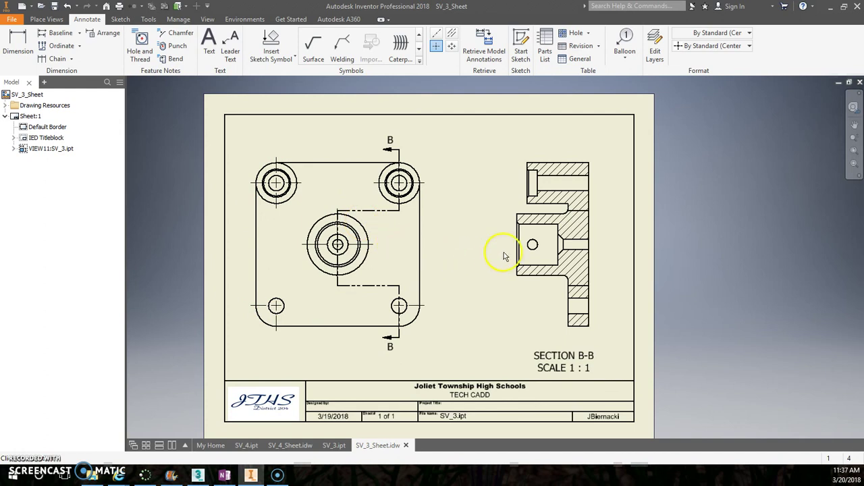
{"action": "left_click", "coordinate": [532, 244]}
Step: Try a bisector centerline across the counterbore edges in section B-B, then undo it
{"action": "left_click", "coordinate": [454, 34]}
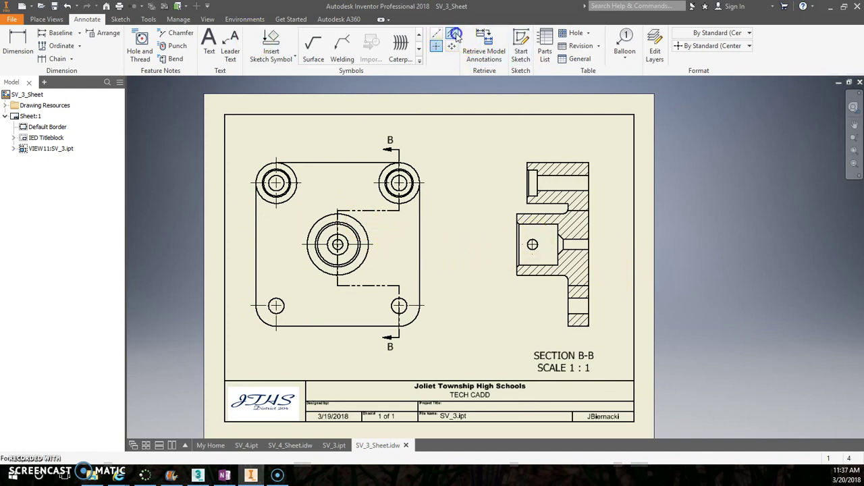
{"action": "scroll", "coordinate": [558, 193], "scroll_direction": "up", "scroll_amount": 3}
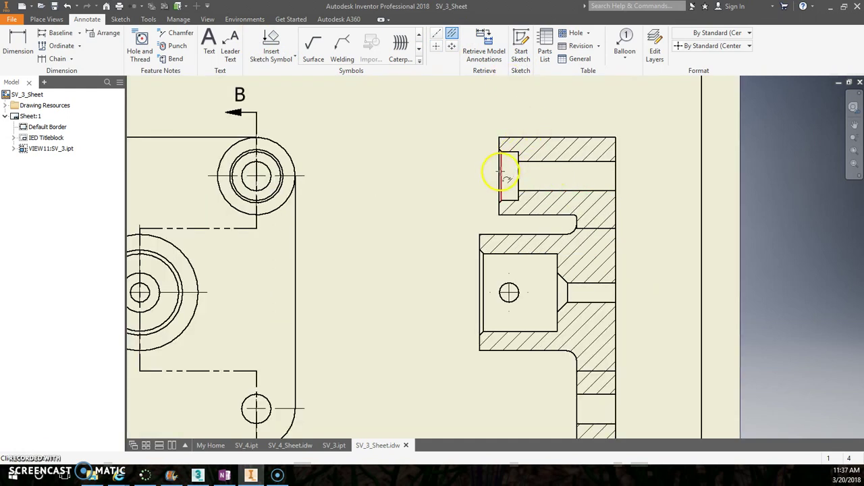
{"action": "scroll", "coordinate": [500, 177], "scroll_direction": "up", "scroll_amount": 6}
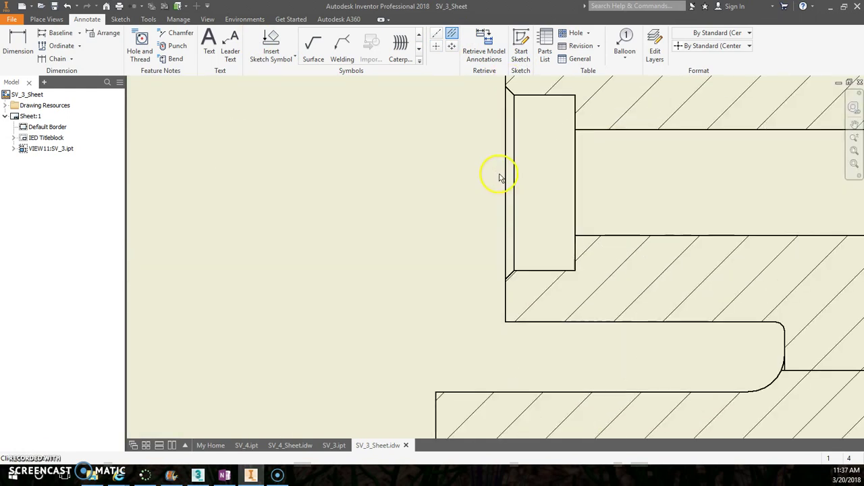
{"action": "left_click", "coordinate": [501, 182]}
{"action": "scroll", "coordinate": [501, 182], "scroll_direction": "down", "scroll_amount": 5}
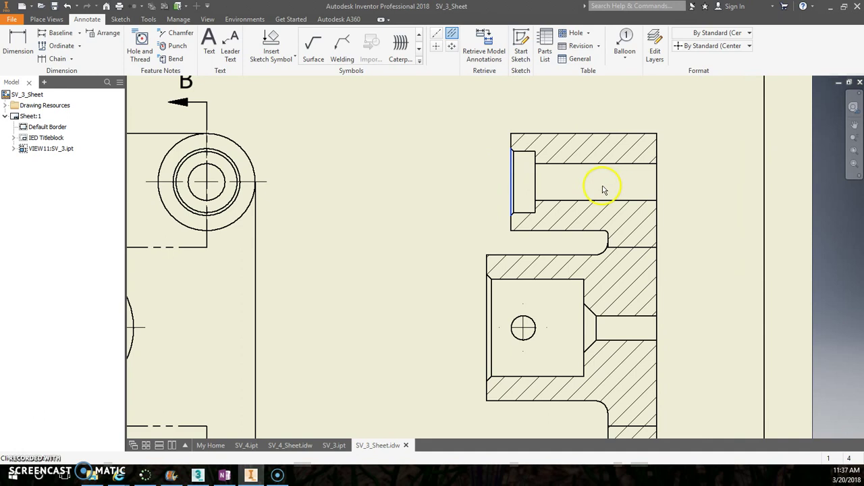
{"action": "left_click", "coordinate": [656, 183]}
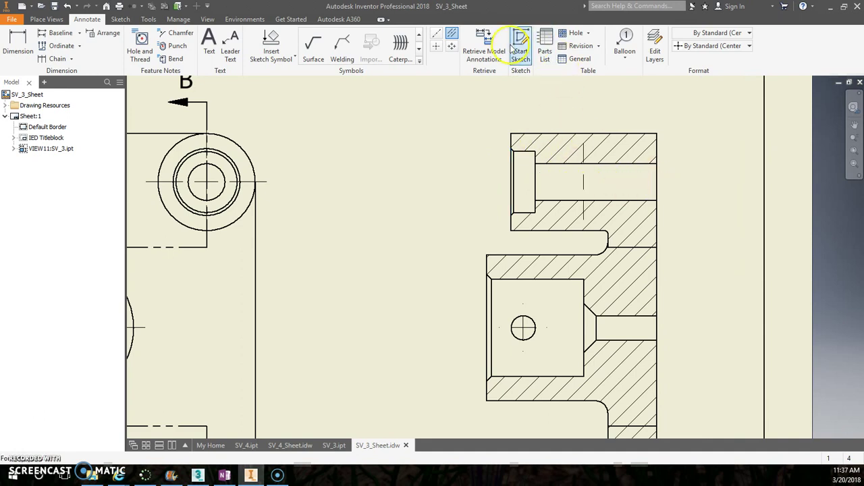
{"action": "left_click", "coordinate": [67, 6]}
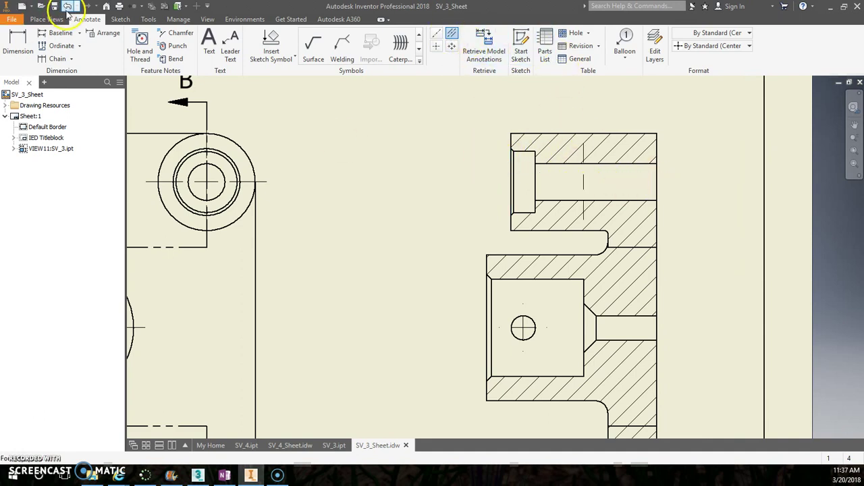
Step: Draw a plain centerline through the counterbore in section B-B
{"action": "left_click", "coordinate": [488, 41]}
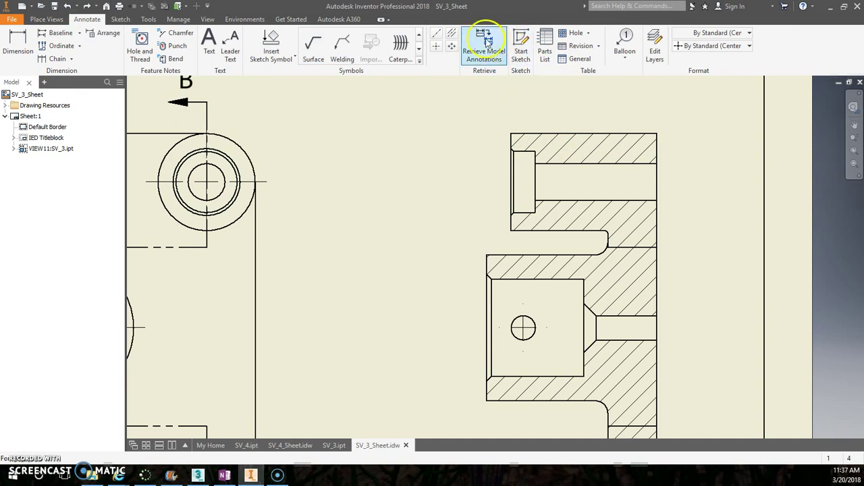
{"action": "left_click", "coordinate": [451, 32]}
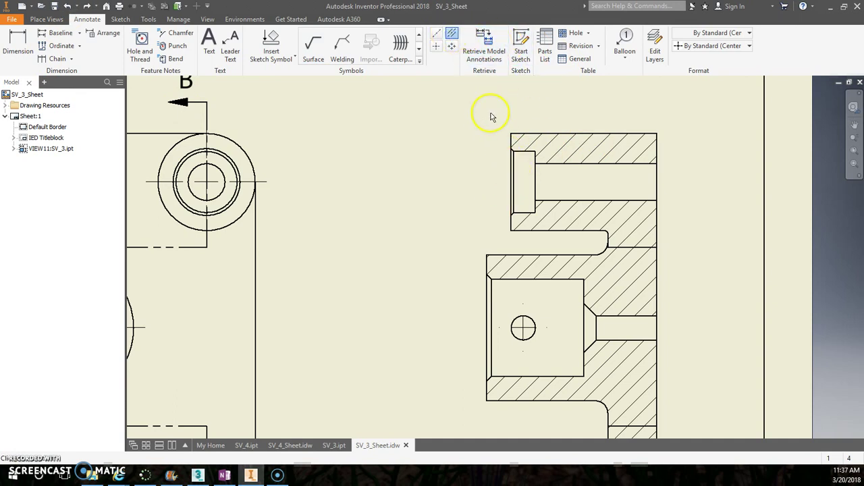
{"action": "left_click", "coordinate": [436, 33]}
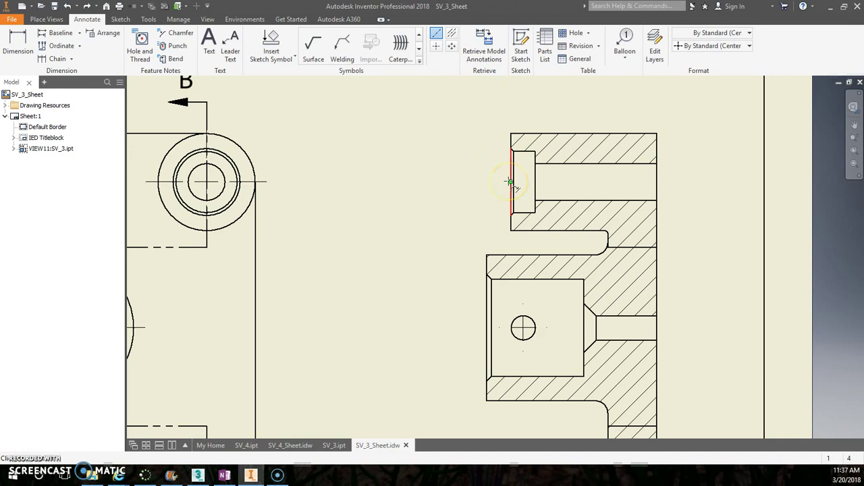
{"action": "left_click", "coordinate": [510, 182]}
{"action": "left_click", "coordinate": [653, 183]}
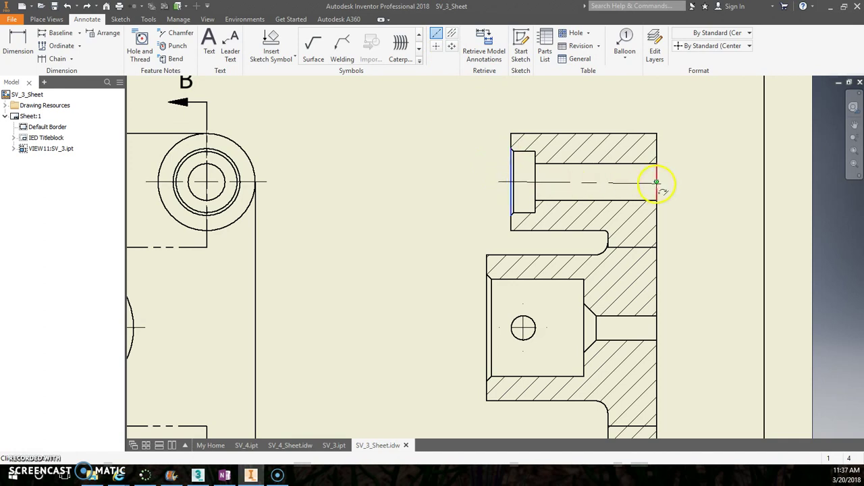
{"action": "right_click", "coordinate": [665, 182]}
{"action": "left_click", "coordinate": [708, 178]}
Step: Add a centerline through the section's middle hole and a bisector centerline through the bottom slot
{"action": "scroll", "coordinate": [703, 189], "scroll_direction": "down", "scroll_amount": 2}
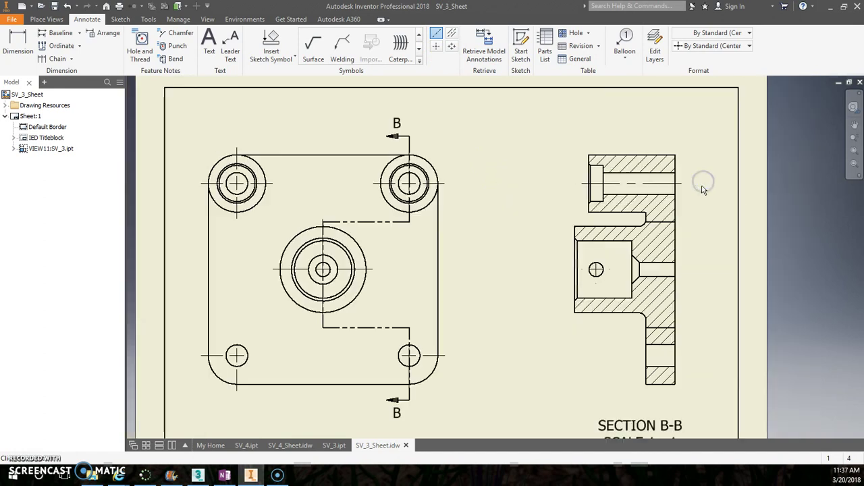
{"action": "middle_click_drag", "start_coordinate": [702, 190], "coordinate": [640, 140]}
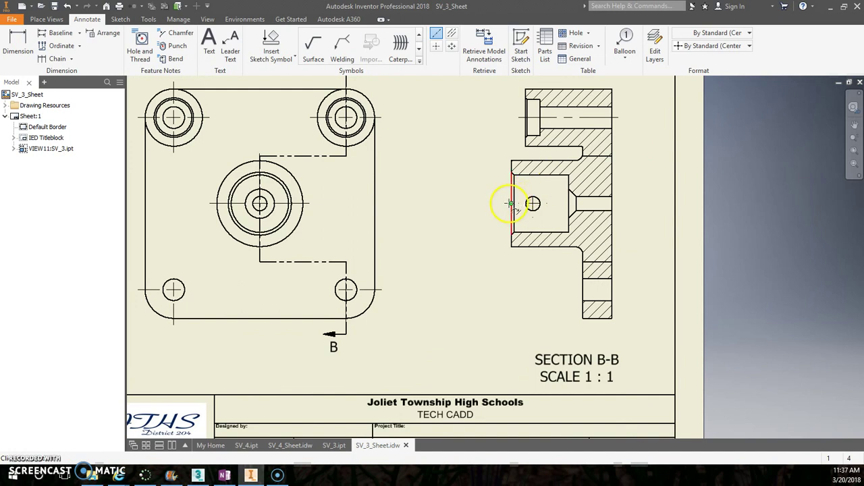
{"action": "left_click", "coordinate": [613, 206]}
{"action": "right_click", "coordinate": [661, 204]}
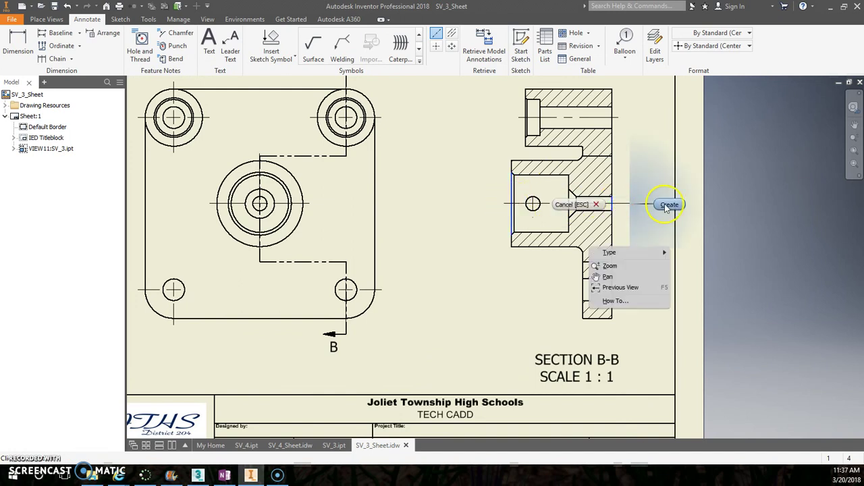
{"action": "left_click", "coordinate": [599, 283]}
{"action": "left_click", "coordinate": [452, 32]}
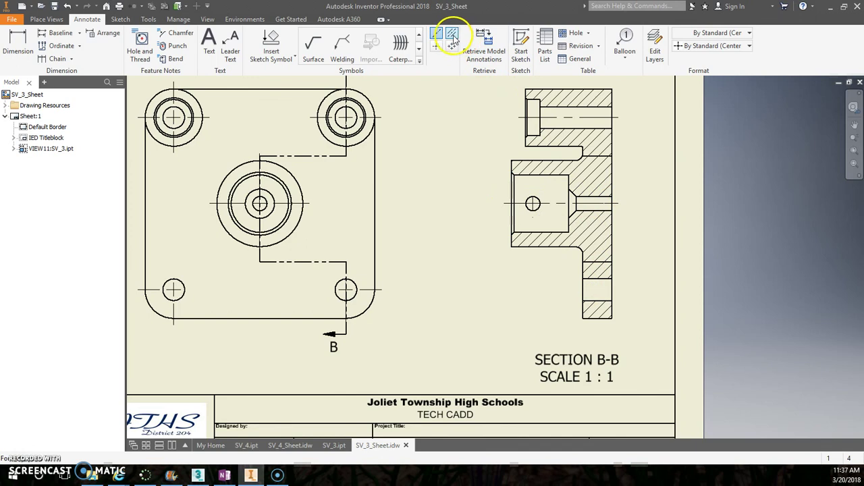
{"action": "left_click", "coordinate": [599, 280]}
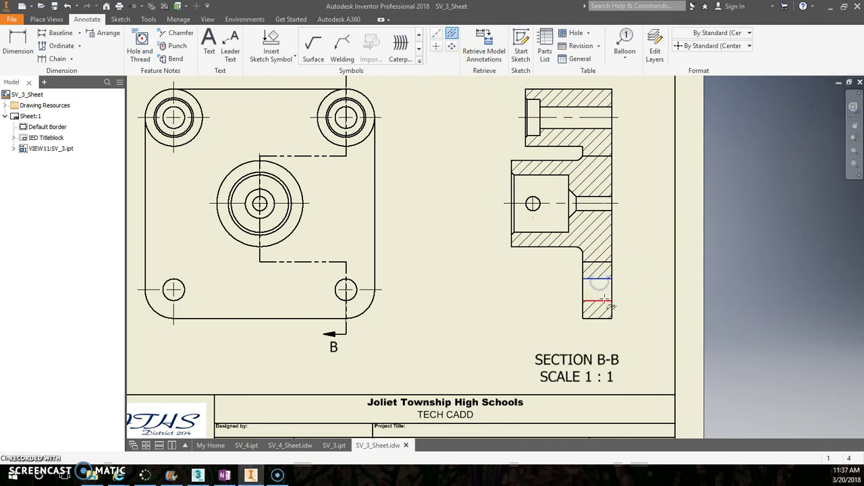
{"action": "right_click", "coordinate": [642, 255]}
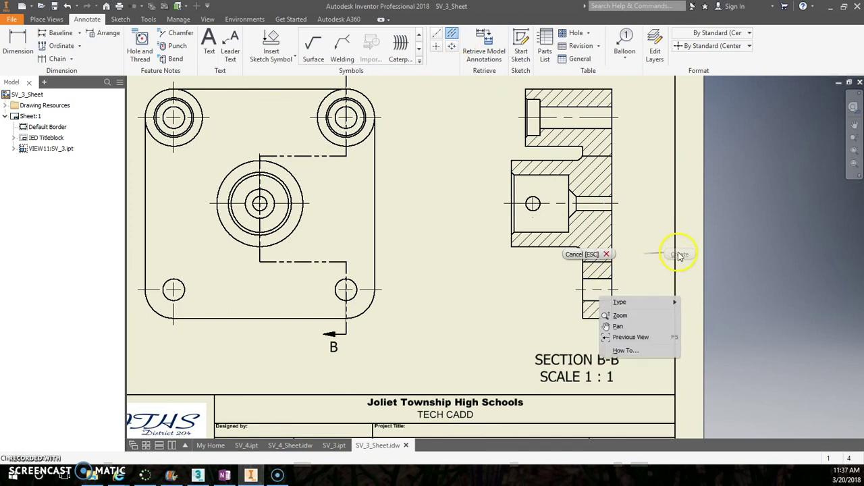
{"action": "left_click", "coordinate": [662, 261]}
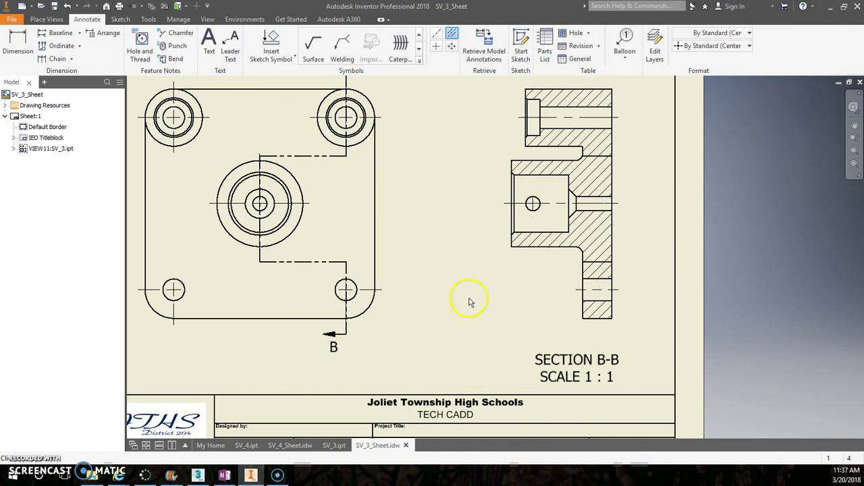
Step: Zoom and pan the sheet to re-centre it and bring more of the top view into view
{"action": "scroll", "coordinate": [486, 277], "scroll_direction": "down", "scroll_amount": 4}
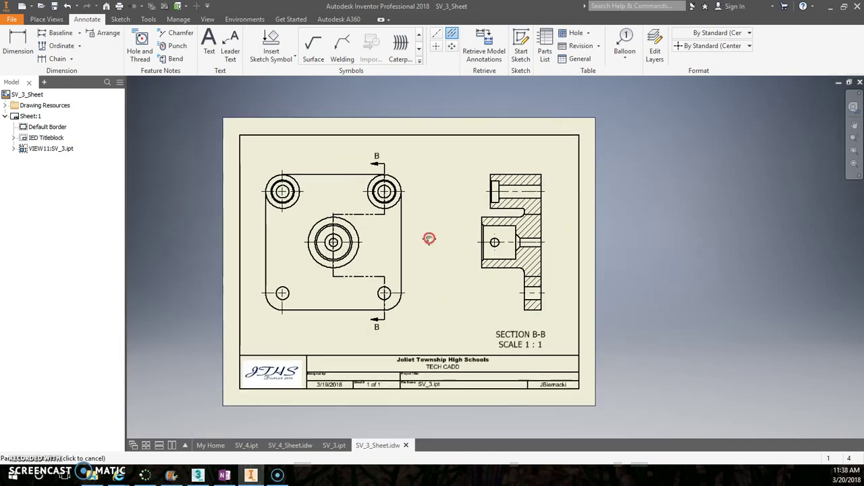
{"action": "middle_click_drag", "start_coordinate": [430, 238], "coordinate": [449, 232]}
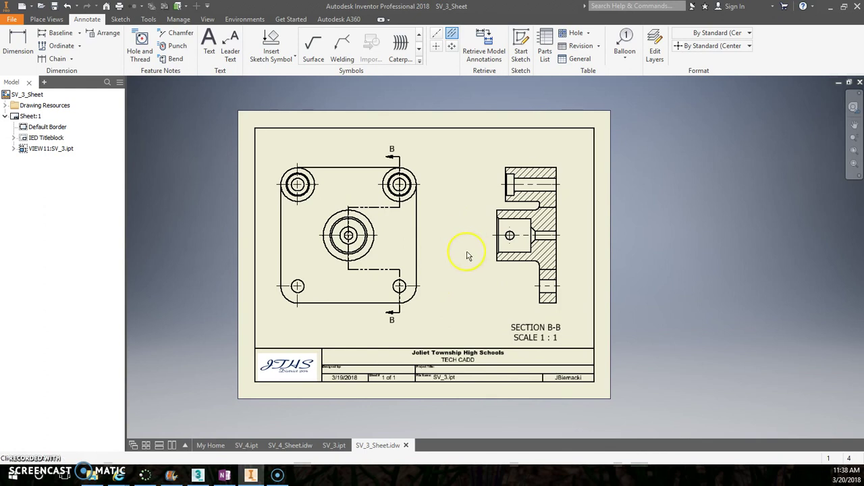
{"action": "scroll", "coordinate": [400, 184], "scroll_direction": "up", "scroll_amount": 4}
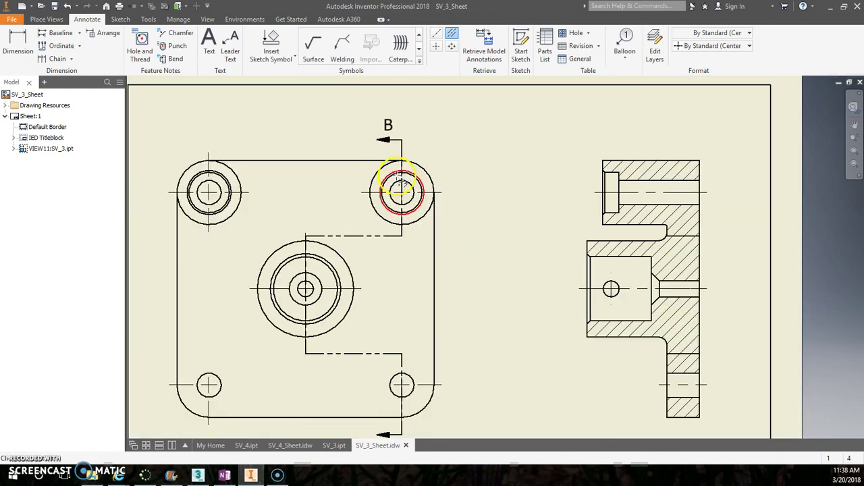
{"action": "scroll", "coordinate": [500, 194], "scroll_direction": "down", "scroll_amount": 3}
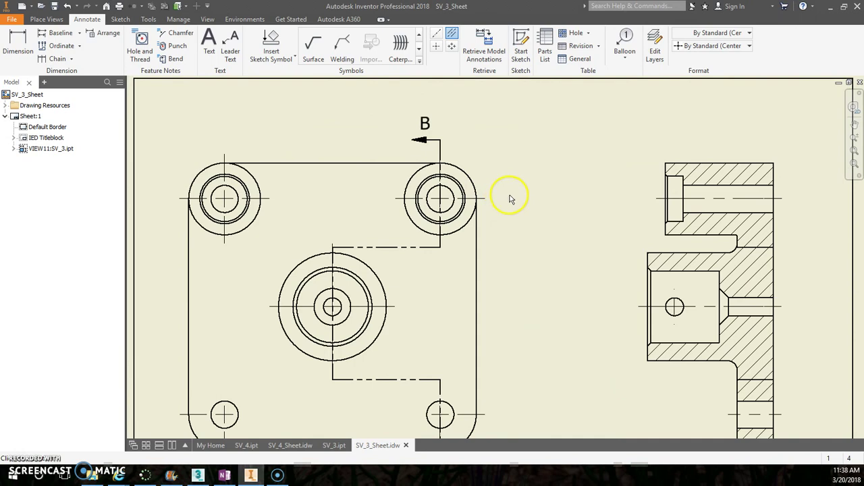
{"action": "mouse_move", "coordinate": [533, 213]}
{"action": "middle_mouse_down"}
{"action": "mouse_move", "coordinate": [550, 205]}
{"action": "mouse_move", "coordinate": [544, 199]}
{"action": "middle_mouse_up"}
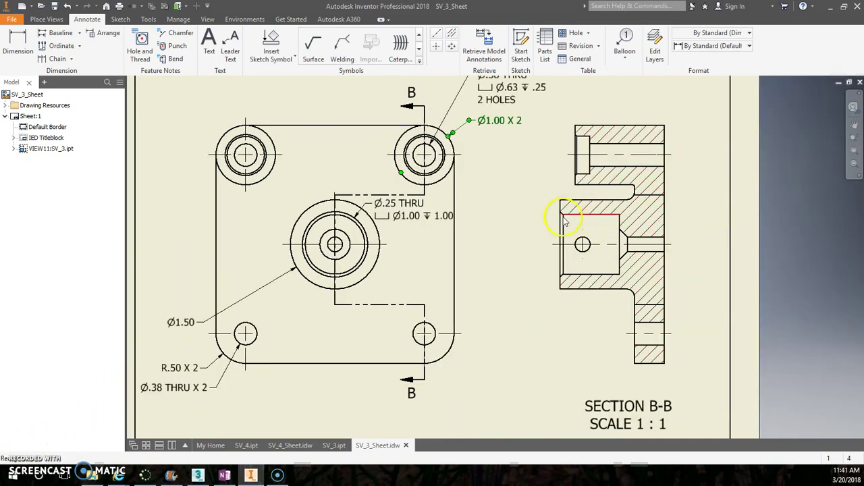
{"action": "left_click", "coordinate": [512, 201]}
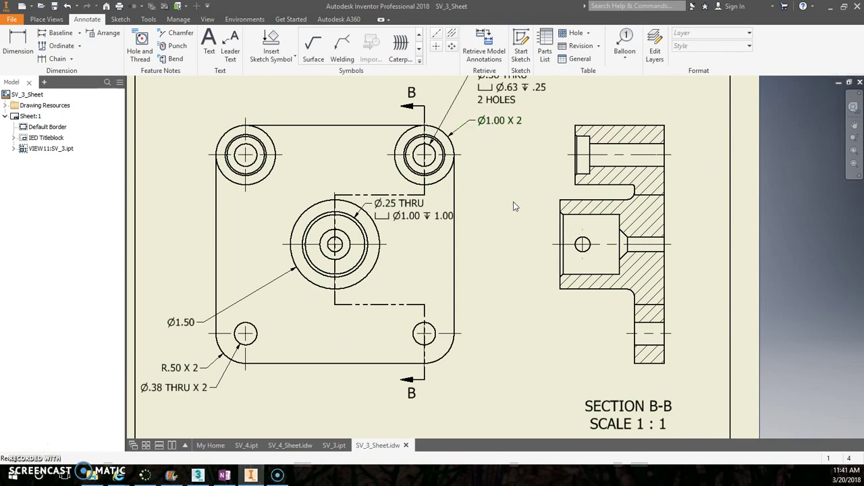
{"action": "left_click", "coordinate": [183, 323]}
{"action": "middle_click_drag", "start_coordinate": [175, 283], "coordinate": [196, 279]}
{"action": "left_click", "coordinate": [444, 312]}
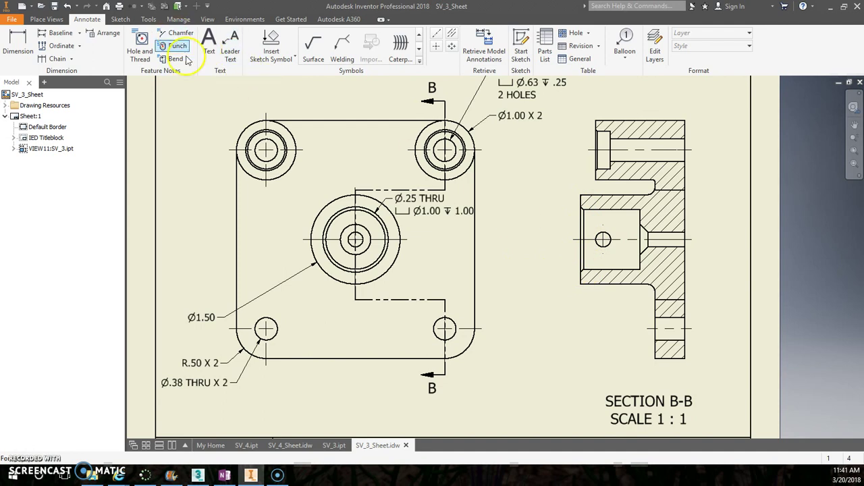
{"action": "left_click", "coordinate": [215, 318]}
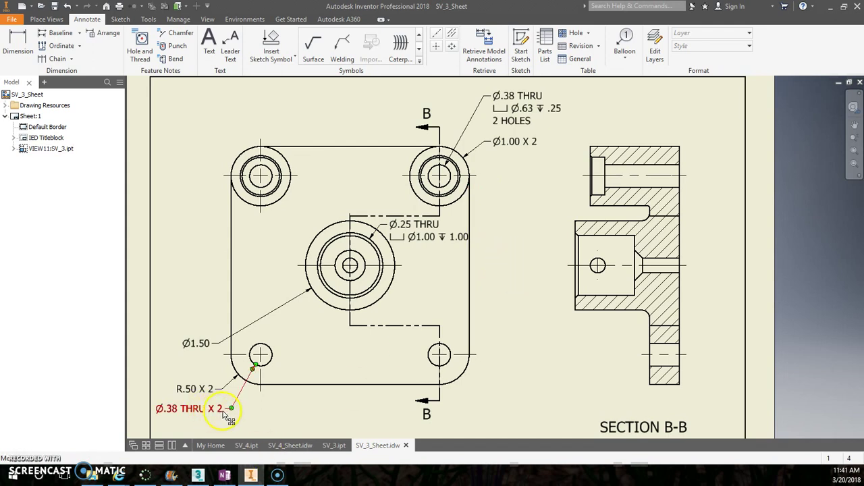
Step: Dimension the lower-right hole .50 from the plate's bottom edge
{"action": "left_click", "coordinate": [18, 45]}
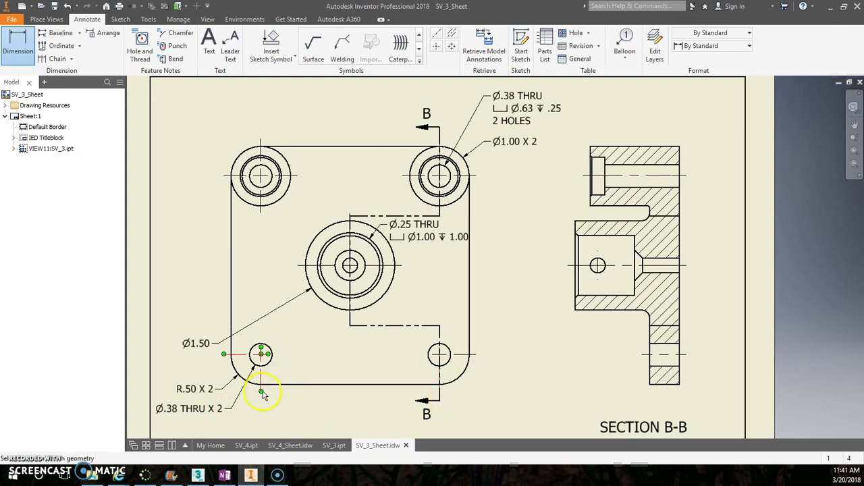
{"action": "left_click", "coordinate": [477, 356]}
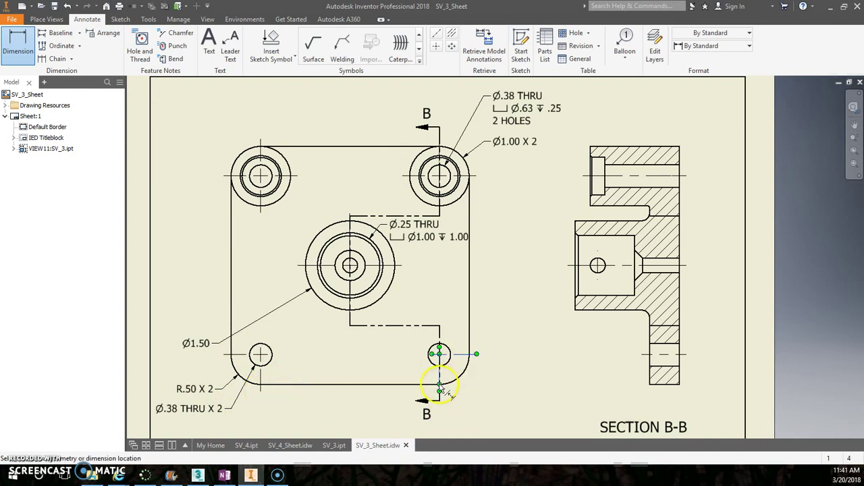
{"action": "left_click", "coordinate": [440, 389]}
{"action": "left_click", "coordinate": [482, 390]}
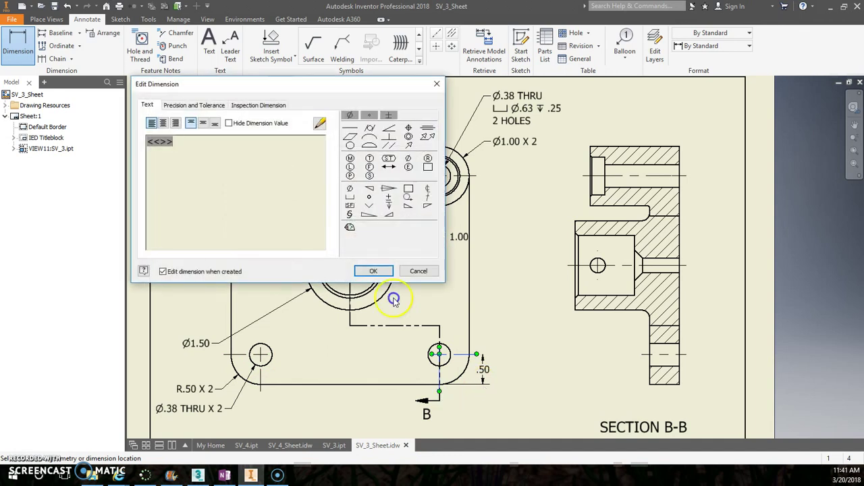
{"action": "left_click", "coordinate": [380, 270]}
Step: Add a .50 dimension locating the lower-left hole and move its value beside the dimension line
{"action": "left_click", "coordinate": [476, 356]}
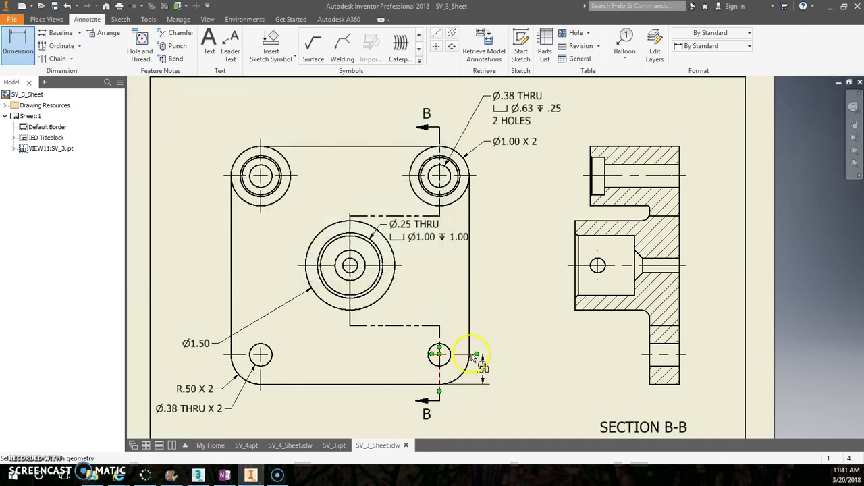
{"action": "left_click", "coordinate": [261, 390]}
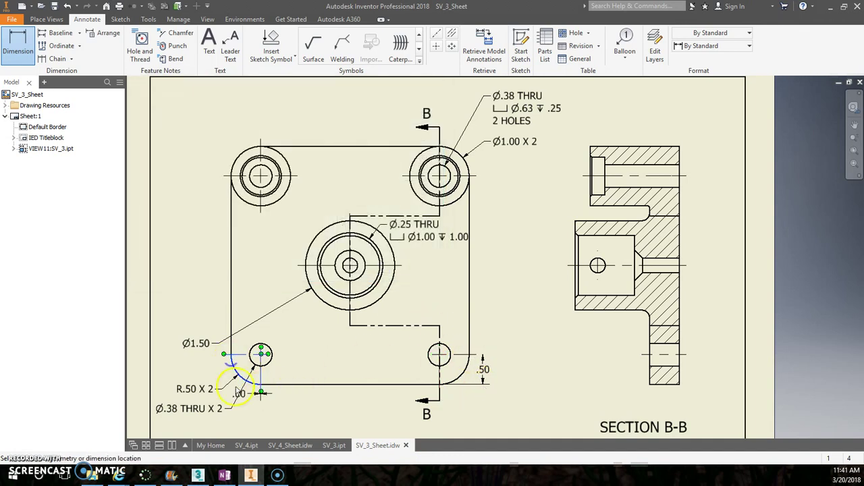
{"action": "key", "text": "Escape"}
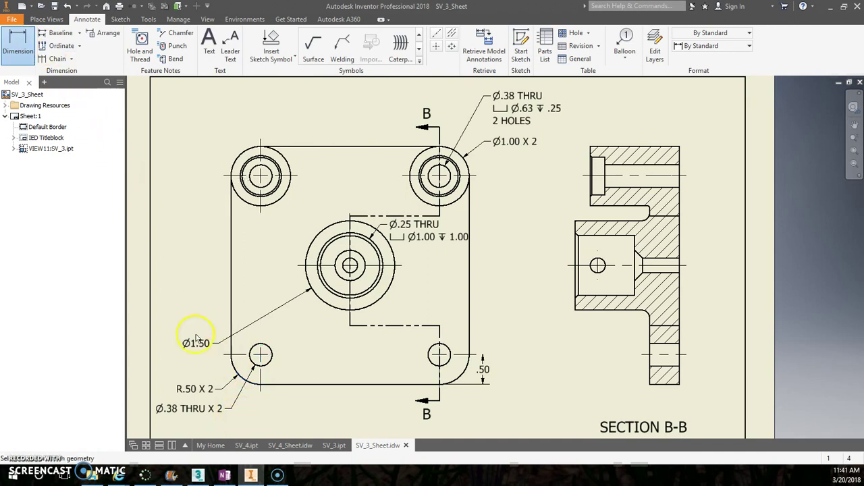
{"action": "left_click", "coordinate": [262, 393]}
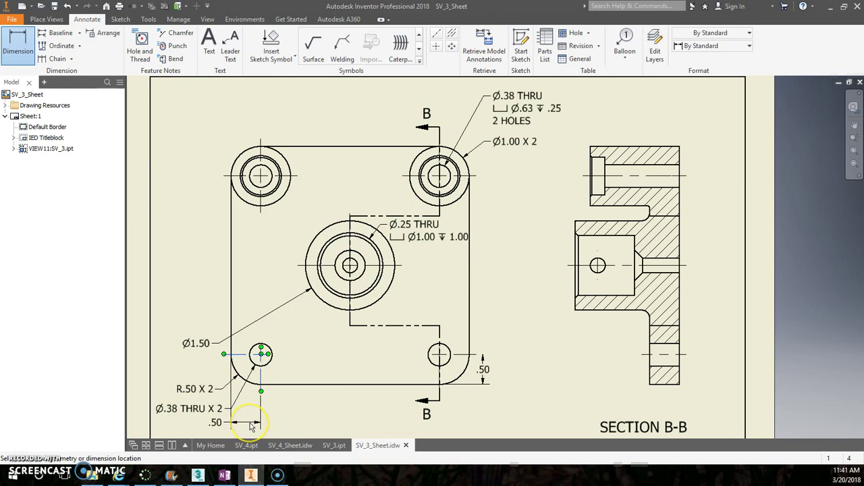
{"action": "left_click", "coordinate": [252, 426]}
{"action": "left_click", "coordinate": [373, 271]}
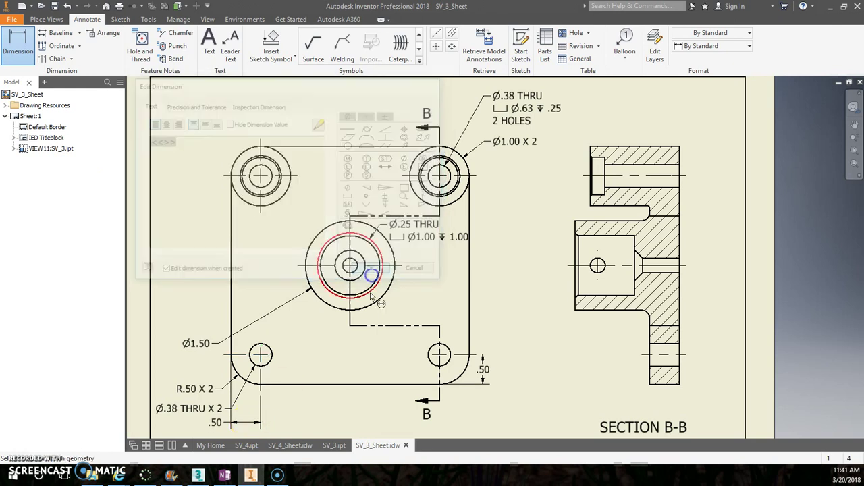
{"action": "right_click", "coordinate": [315, 368]}
{"action": "left_click", "coordinate": [355, 368]}
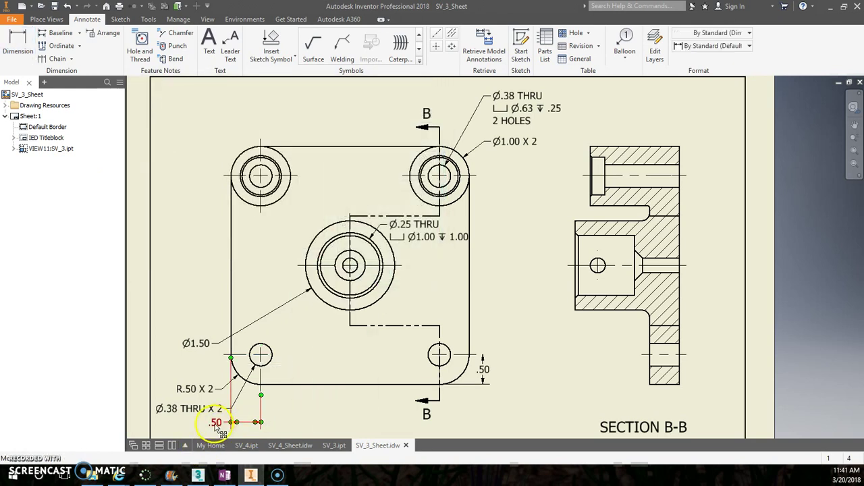
{"action": "left_click_drag", "start_coordinate": [215, 423], "coordinate": [246, 408]}
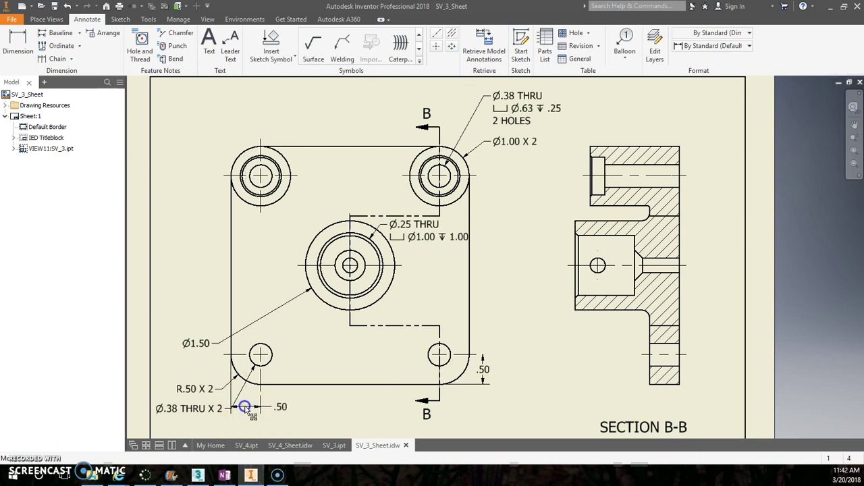
{"action": "left_click", "coordinate": [245, 407]}
{"action": "scroll", "coordinate": [202, 426], "scroll_direction": "down", "scroll_amount": 2}
{"action": "scroll", "coordinate": [397, 412], "scroll_direction": "up", "scroll_amount": 5}
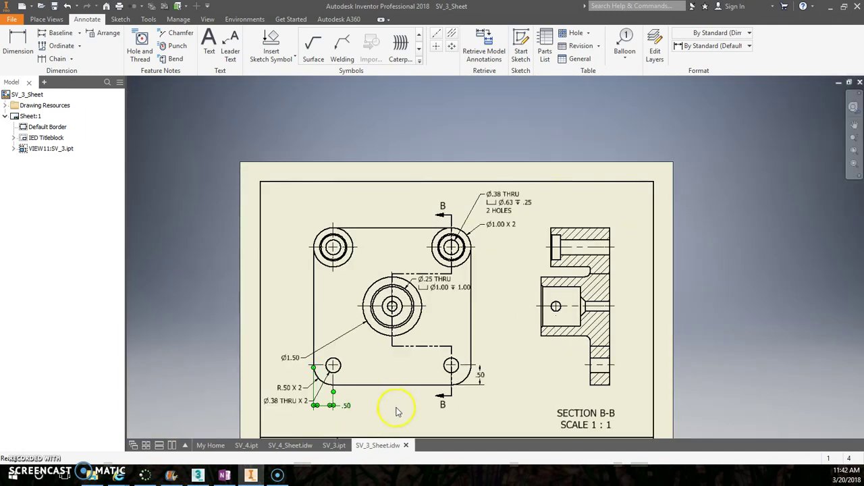
Step: Dimension the top edge of section B-B as 1.50, placed above the section
{"action": "left_click", "coordinate": [382, 399]}
{"action": "middle_click_drag", "start_coordinate": [498, 376], "coordinate": [450, 340]}
{"action": "left_click", "coordinate": [500, 267]}
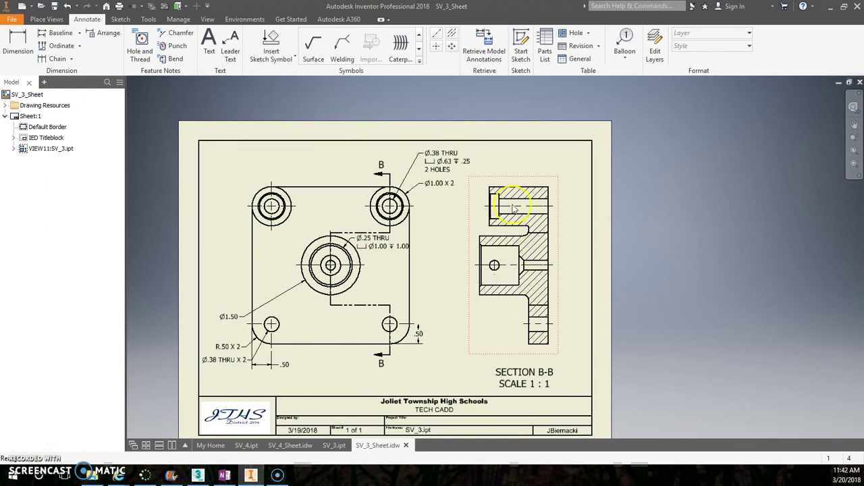
{"action": "middle_click_drag", "start_coordinate": [531, 191], "coordinate": [522, 211]}
{"action": "left_click", "coordinate": [18, 42]}
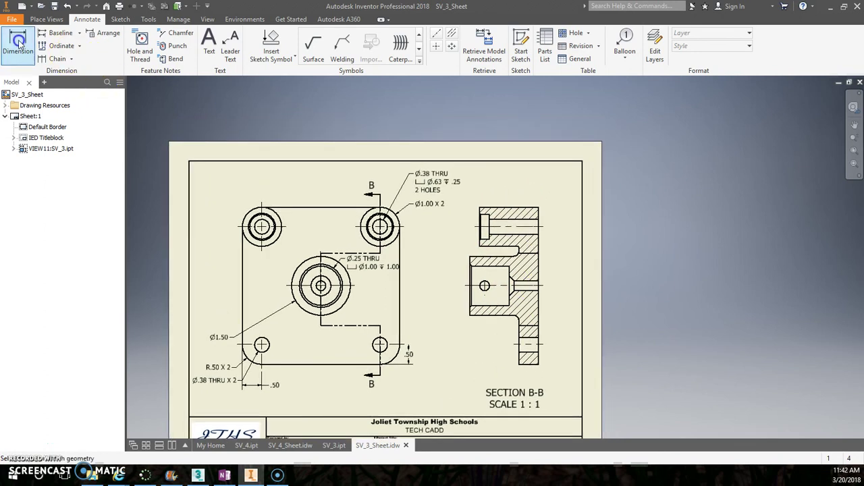
{"action": "left_click", "coordinate": [482, 208]}
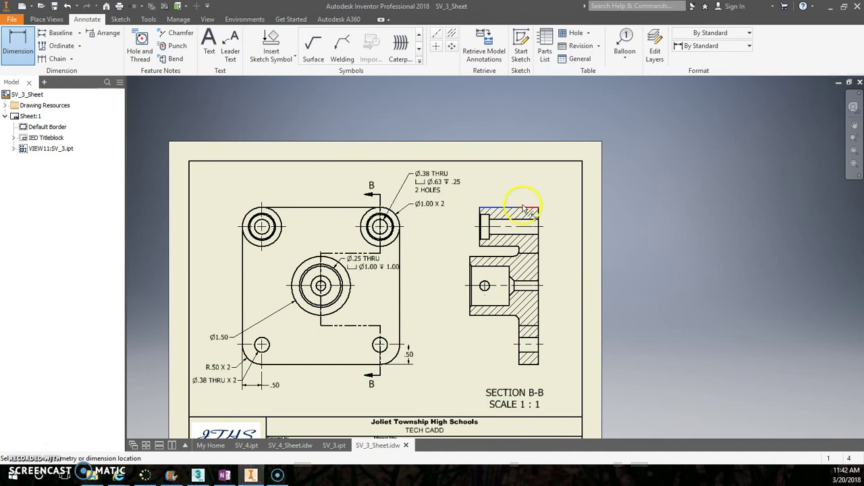
{"action": "left_click", "coordinate": [538, 208]}
{"action": "left_click", "coordinate": [531, 193]}
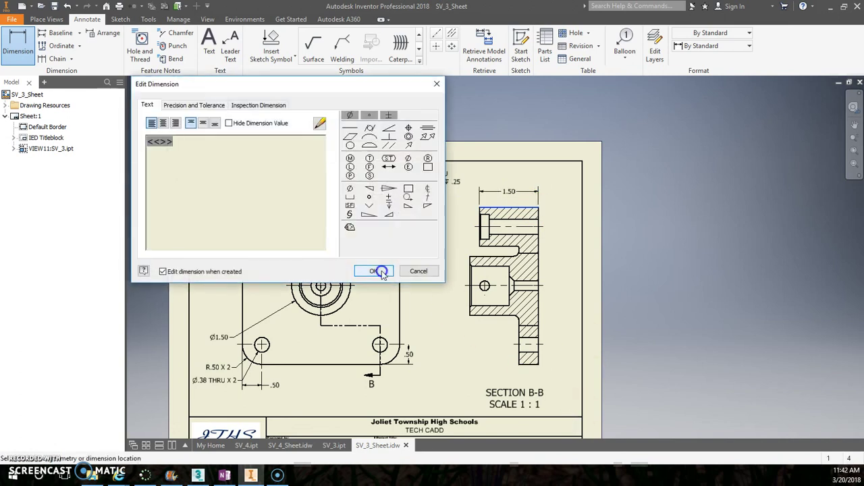
{"action": "left_click", "coordinate": [378, 272]}
Step: Add a .50 dimension across the section's lower foot, placed below it
{"action": "left_click", "coordinate": [520, 366]}
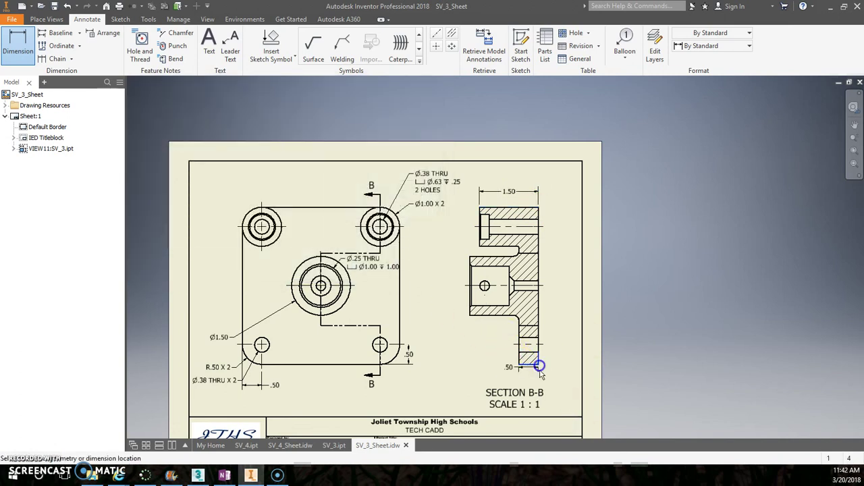
{"action": "left_click", "coordinate": [539, 366]}
{"action": "left_click", "coordinate": [535, 377]}
{"action": "left_click", "coordinate": [378, 270]}
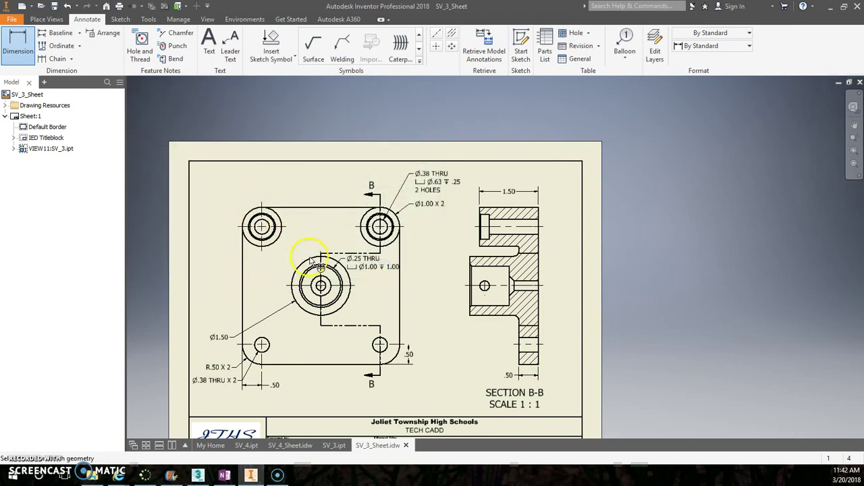
Step: Dimension the plate's full width as □4.00 below the top view, adding the square symbol
{"action": "scroll", "coordinate": [331, 295], "scroll_direction": "down", "scroll_amount": 2}
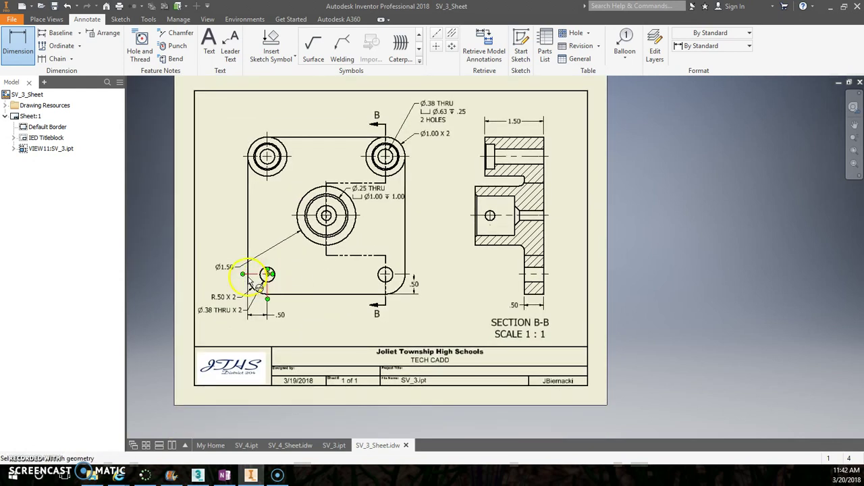
{"action": "scroll", "coordinate": [250, 282], "scroll_direction": "up", "scroll_amount": 5}
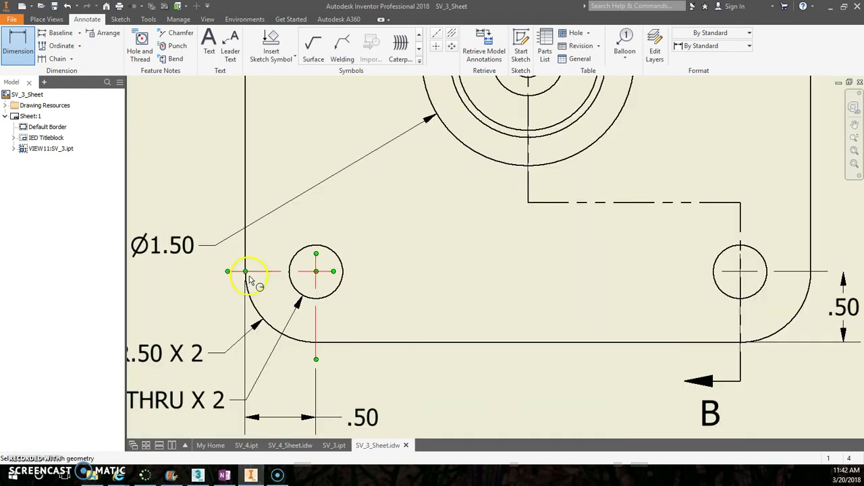
{"action": "left_click", "coordinate": [246, 272]}
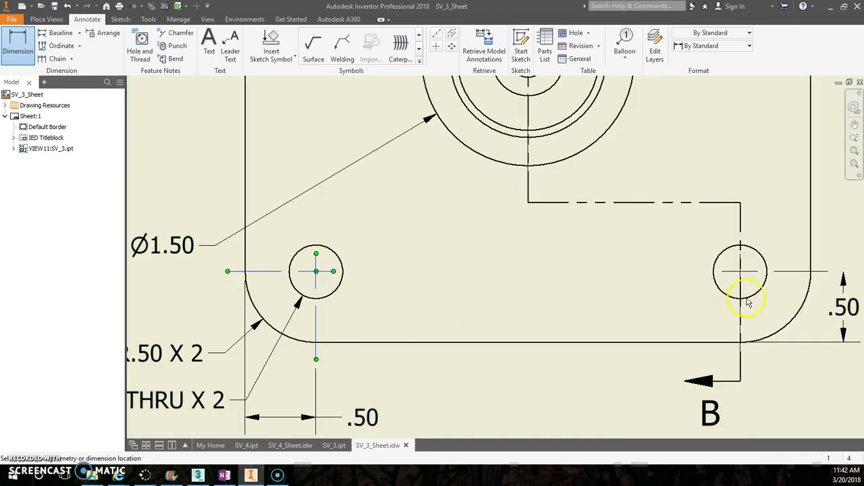
{"action": "left_click", "coordinate": [810, 279]}
{"action": "scroll", "coordinate": [801, 301], "scroll_direction": "down", "scroll_amount": 3}
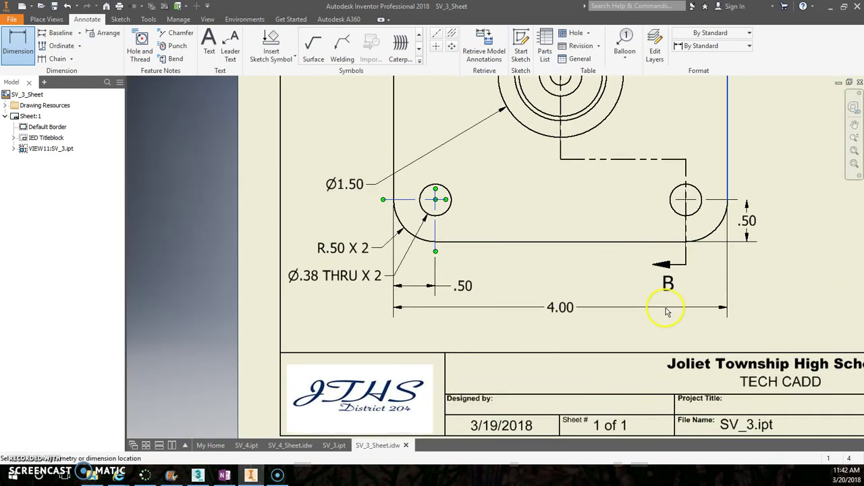
{"action": "left_click", "coordinate": [665, 308]}
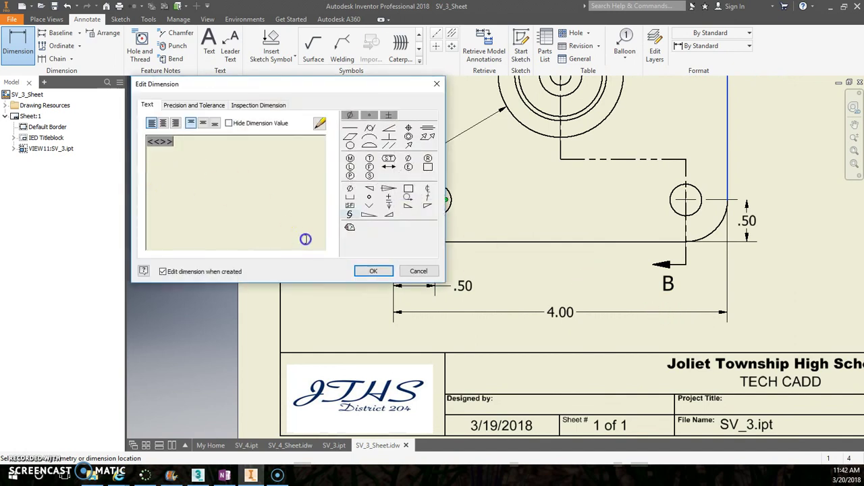
{"action": "left_click", "coordinate": [410, 188]}
{"action": "left_click", "coordinate": [373, 271]}
{"action": "scroll", "coordinate": [560, 289], "scroll_direction": "down", "scroll_amount": 4}
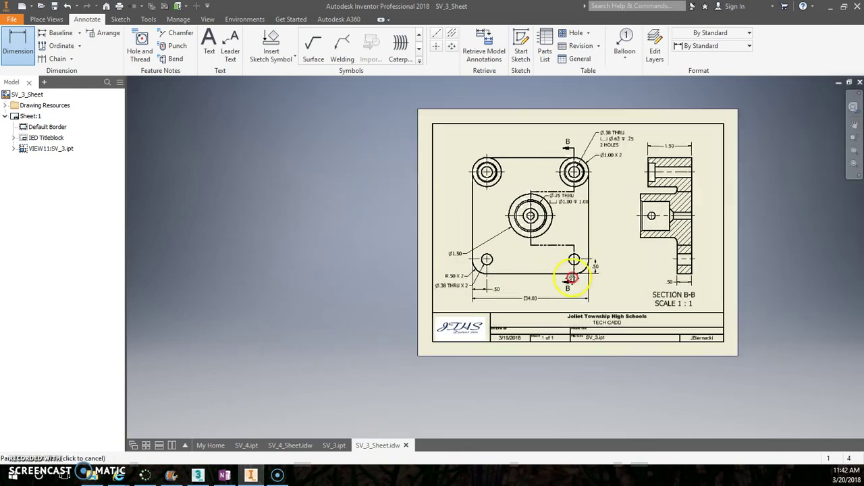
{"action": "scroll", "coordinate": [531, 281], "scroll_direction": "up", "scroll_amount": 3}
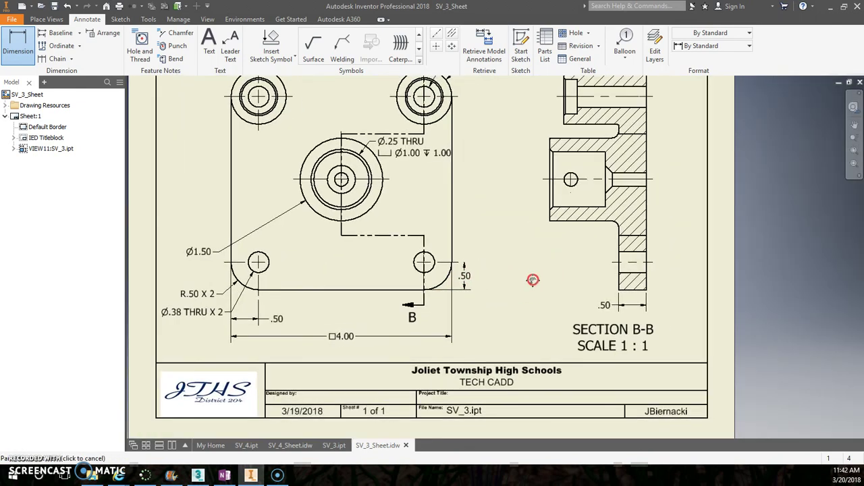
{"action": "mouse_move", "coordinate": [533, 280]}
{"action": "middle_mouse_down"}
{"action": "mouse_move", "coordinate": [452, 305]}
{"action": "mouse_move", "coordinate": [448, 324]}
{"action": "mouse_move", "coordinate": [459, 330]}
{"action": "middle_mouse_up"}
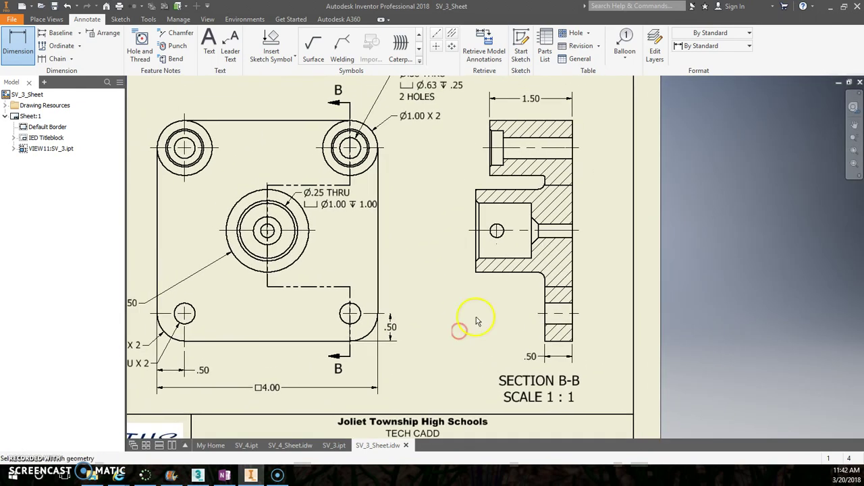
Step: Add an R.13 radius dimension to the small hole in section B-B
{"action": "left_click", "coordinate": [502, 240]}
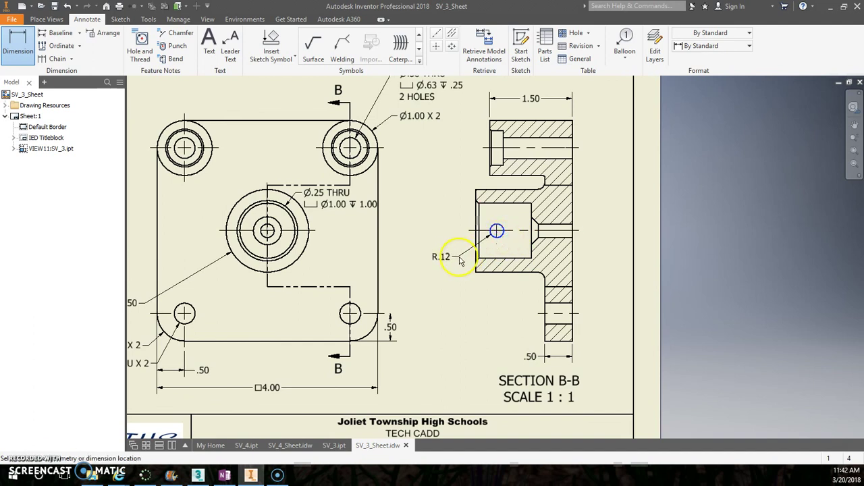
{"action": "left_click", "coordinate": [451, 255]}
{"action": "left_click", "coordinate": [376, 270]}
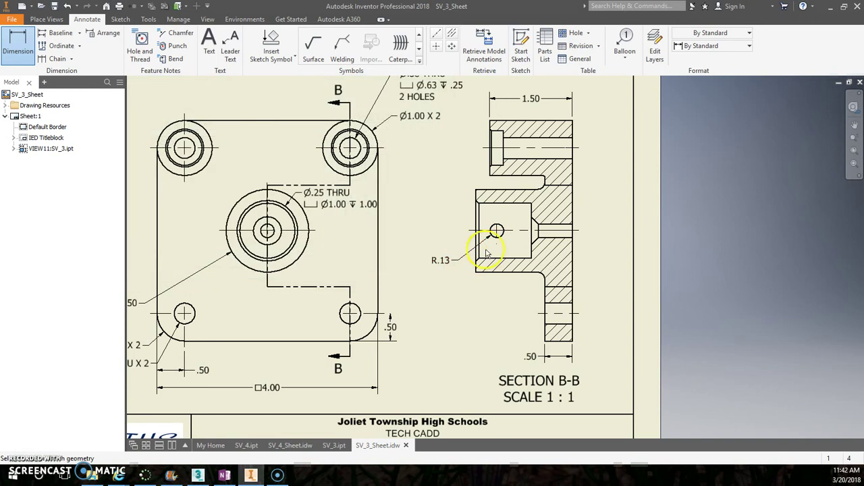
Step: Add the .75 and .38 location dimensions for the small hole
{"action": "left_click", "coordinate": [470, 231]}
{"action": "left_click", "coordinate": [477, 272]}
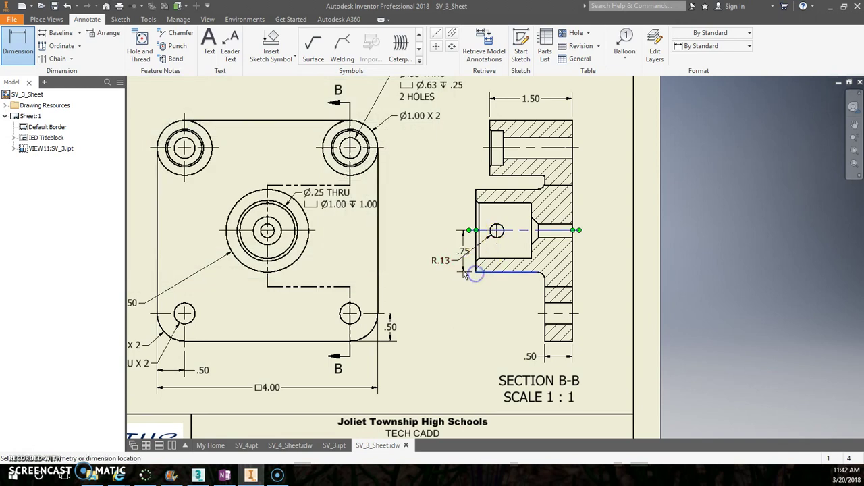
{"action": "left_click", "coordinate": [460, 271]}
{"action": "left_click", "coordinate": [390, 270]}
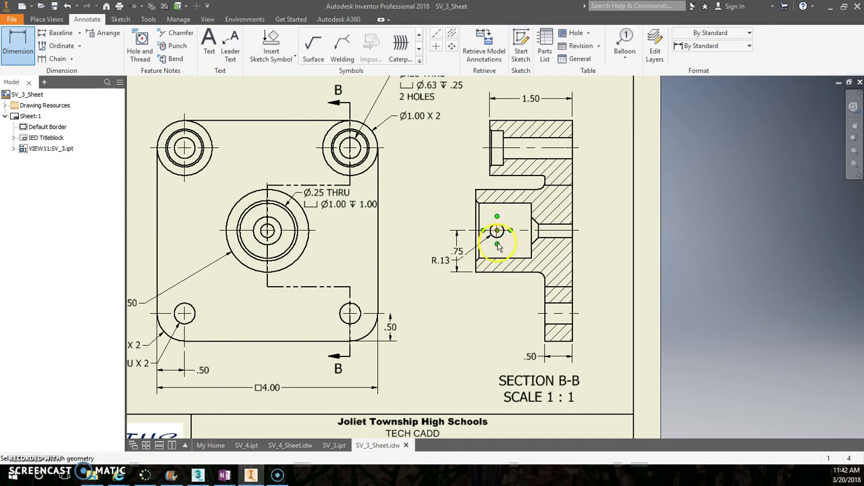
{"action": "left_click", "coordinate": [497, 244]}
{"action": "left_click", "coordinate": [477, 274]}
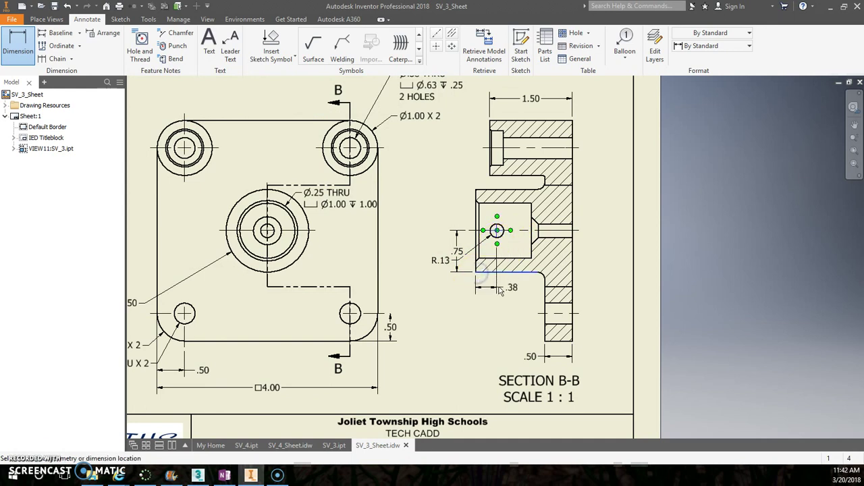
{"action": "left_click", "coordinate": [489, 287]}
{"action": "left_click", "coordinate": [376, 271]}
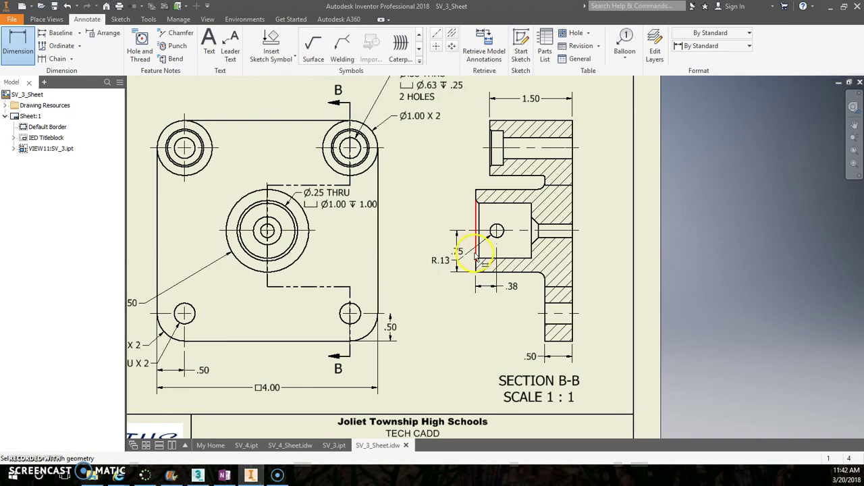
Step: End dimensioning and move the R.13 callout up above the hole
{"action": "right_click", "coordinate": [446, 262]}
{"action": "key", "text": "Escape"}
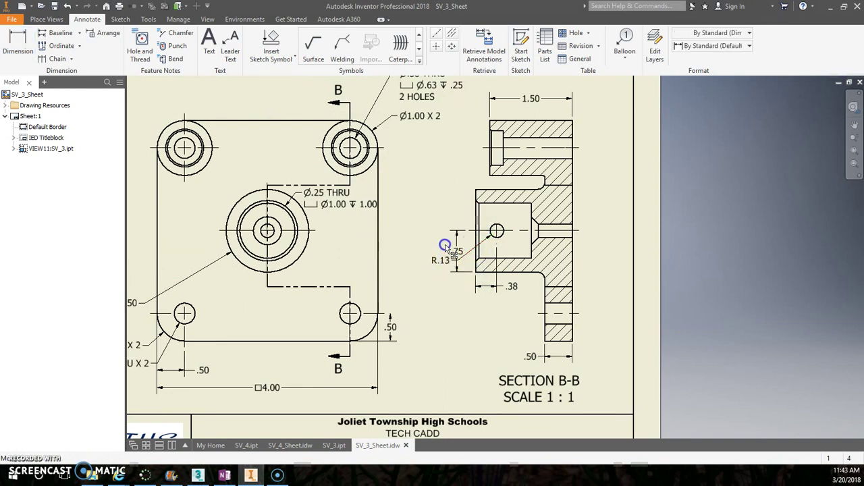
{"action": "left_click", "coordinate": [450, 263]}
{"action": "left_click_drag", "start_coordinate": [459, 261], "coordinate": [462, 208]}
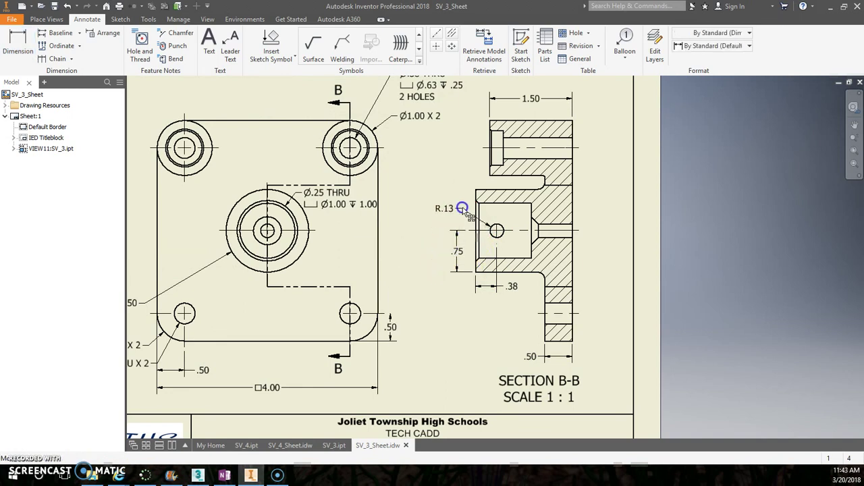
{"action": "left_click", "coordinate": [468, 215]}
Step: Restart Dimension and reselect the R.13 radius callout beside the .75 dimension
{"action": "left_click", "coordinate": [251, 475]}
{"action": "scroll", "coordinate": [497, 232], "scroll_direction": "down", "scroll_amount": 6}
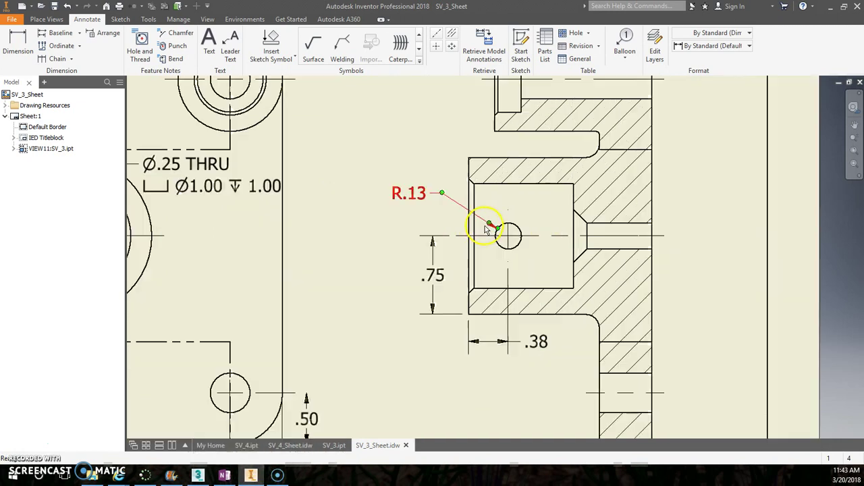
{"action": "scroll", "coordinate": [519, 235], "scroll_direction": "up", "scroll_amount": 4}
{"action": "key", "text": "d"}
{"action": "scroll", "coordinate": [480, 230], "scroll_direction": "up", "scroll_amount": 2}
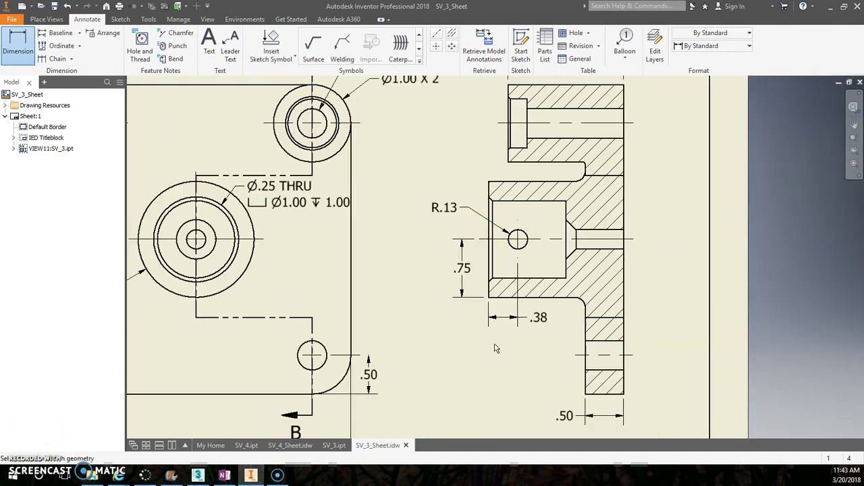
{"action": "left_click", "coordinate": [448, 208]}
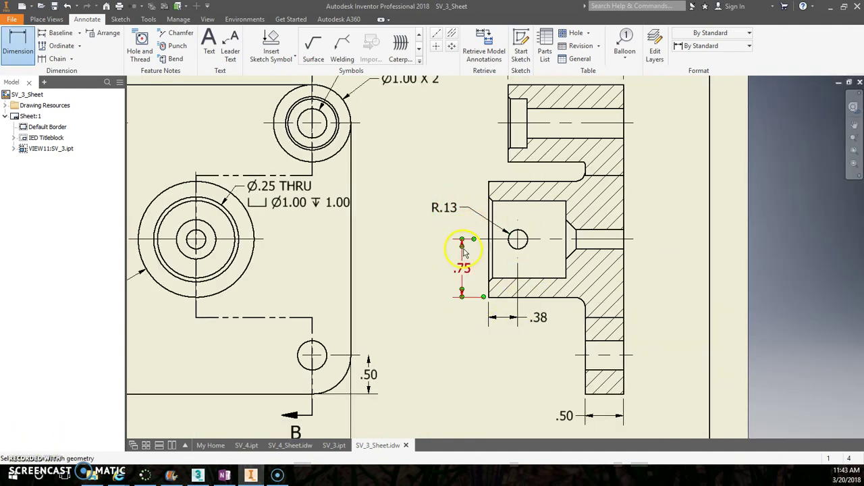
{"action": "scroll", "coordinate": [455, 253], "scroll_direction": "up", "scroll_amount": 2}
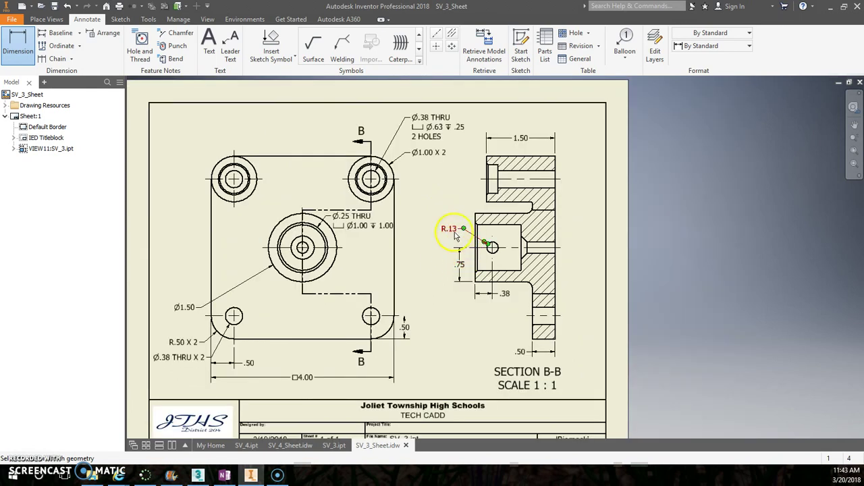
{"action": "right_click", "coordinate": [446, 247]}
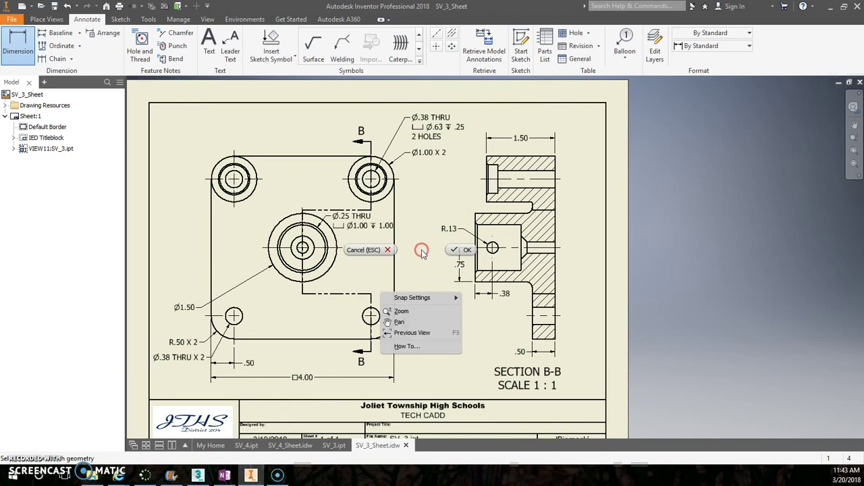
Step: End dimensioning and switch the top view to the Hidden Line display style
{"action": "left_click", "coordinate": [398, 250]}
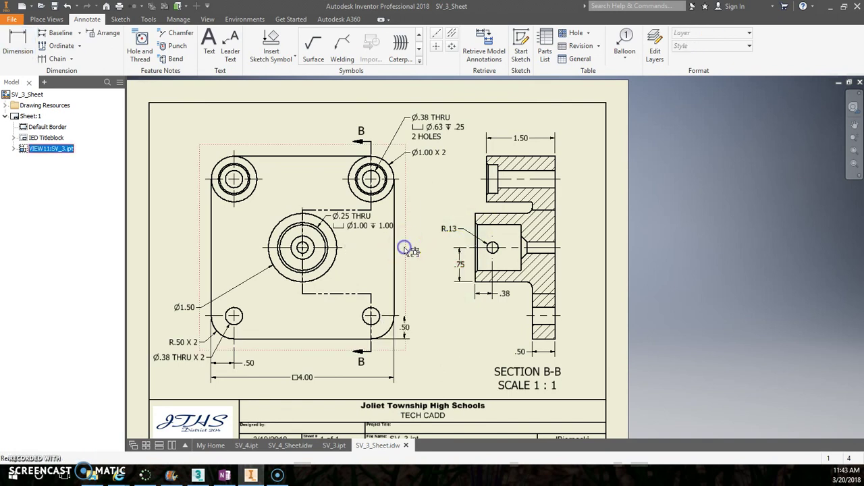
{"action": "double_click", "coordinate": [407, 251]}
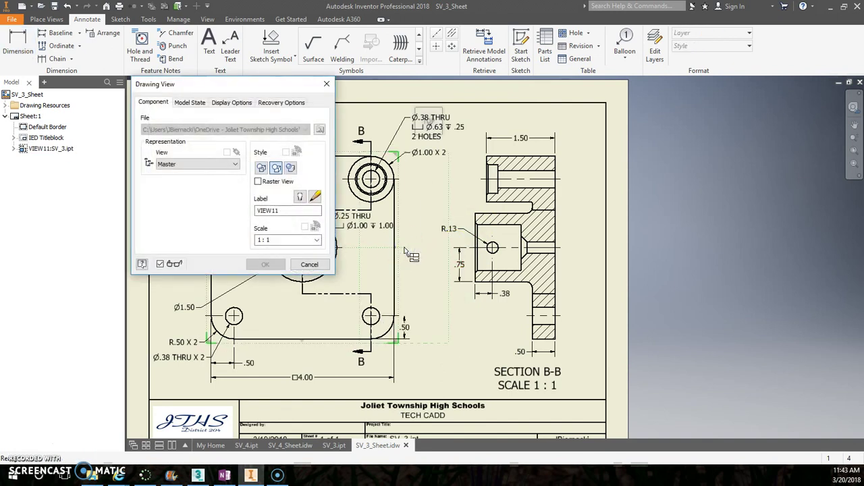
{"action": "left_click", "coordinate": [262, 168]}
{"action": "left_click", "coordinate": [265, 264]}
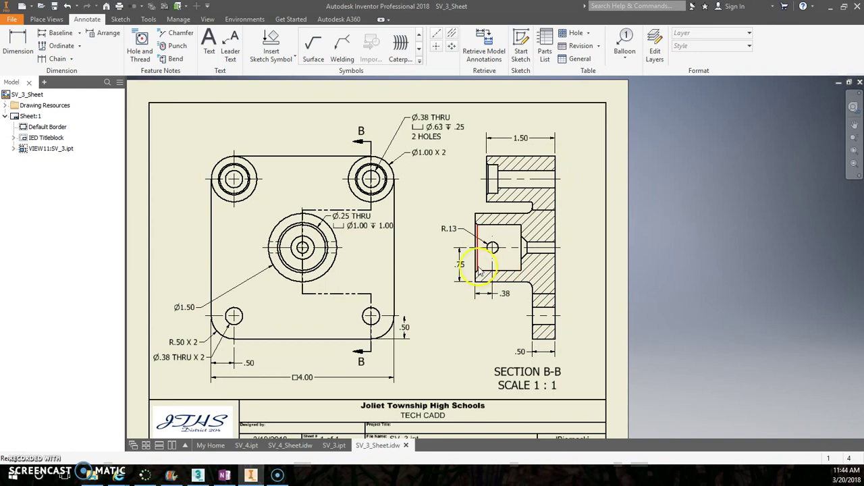
Step: Place an R.13 radius dimension on the inner fillet corner below the .38 dimension
{"action": "scroll", "coordinate": [477, 261], "scroll_direction": "up", "scroll_amount": 3}
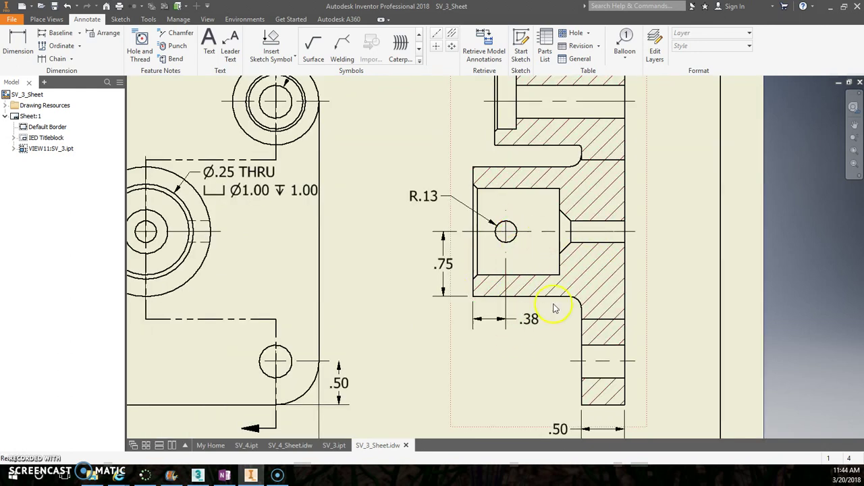
{"action": "scroll", "coordinate": [560, 309], "scroll_direction": "down", "scroll_amount": 3}
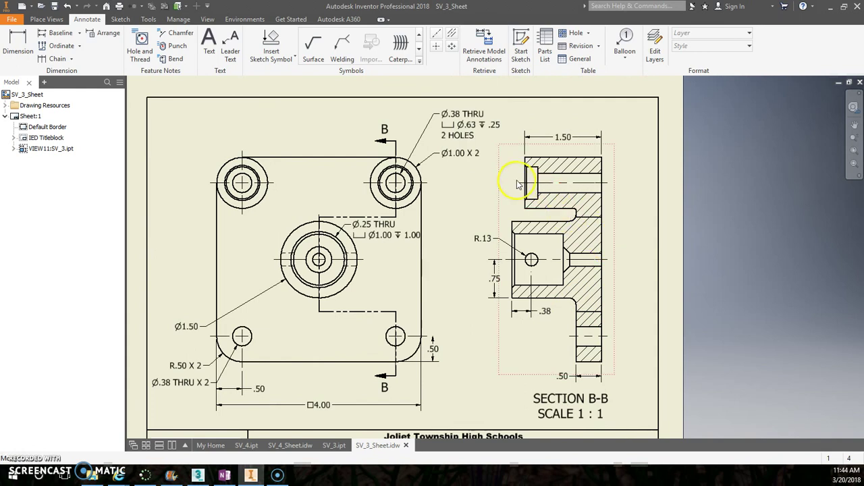
{"action": "scroll", "coordinate": [518, 183], "scroll_direction": "up", "scroll_amount": 3}
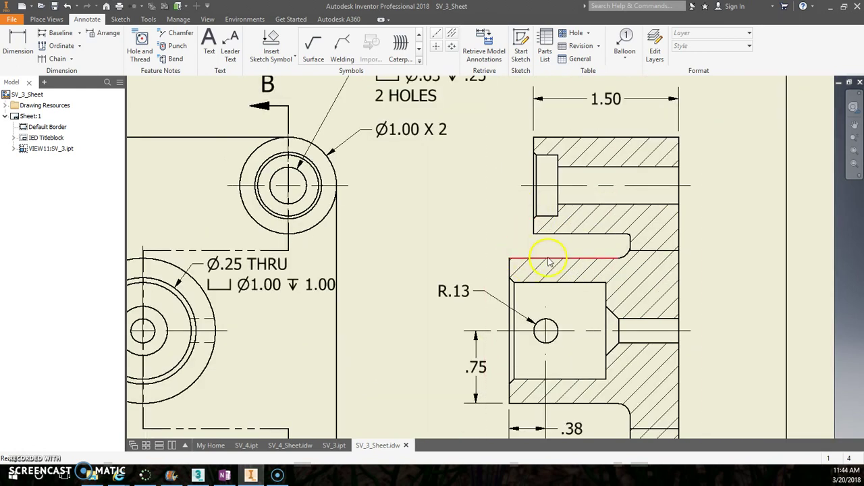
{"action": "scroll", "coordinate": [549, 262], "scroll_direction": "down", "scroll_amount": 3}
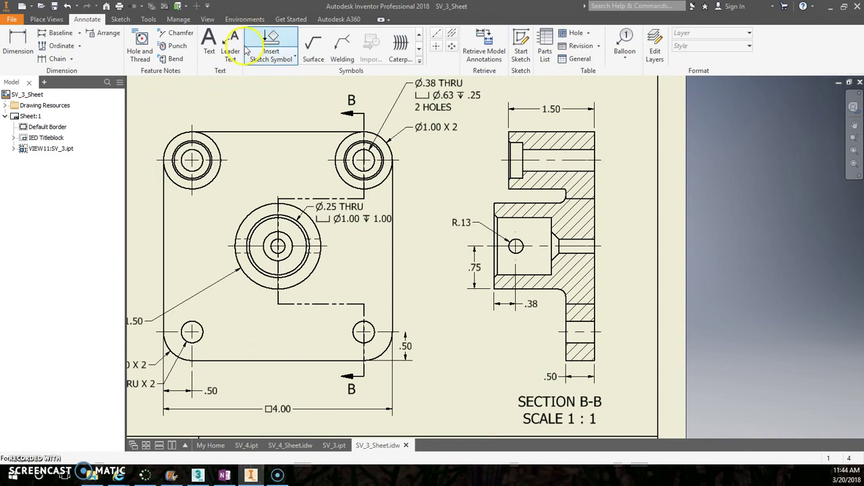
{"action": "left_click", "coordinate": [17, 44]}
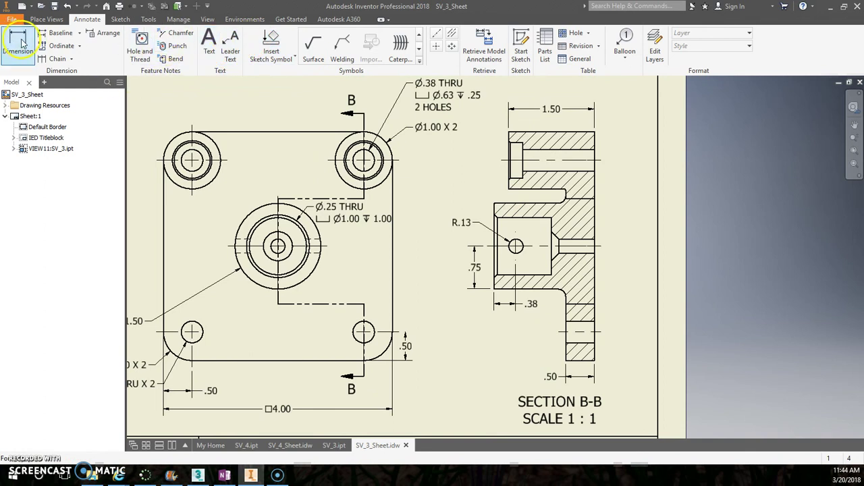
{"action": "scroll", "coordinate": [586, 289], "scroll_direction": "up", "scroll_amount": 3}
{"action": "scroll", "coordinate": [559, 289], "scroll_direction": "up", "scroll_amount": 3}
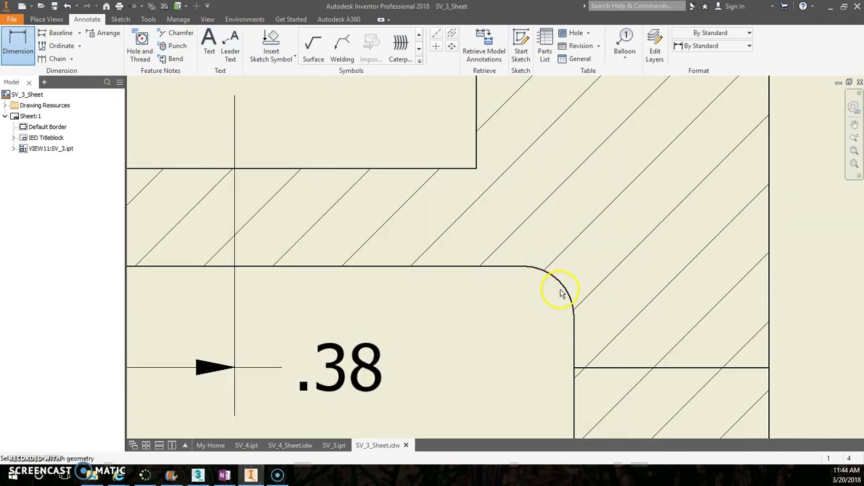
{"action": "left_click", "coordinate": [560, 292]}
{"action": "middle_click_drag", "start_coordinate": [498, 360], "coordinate": [514, 262]}
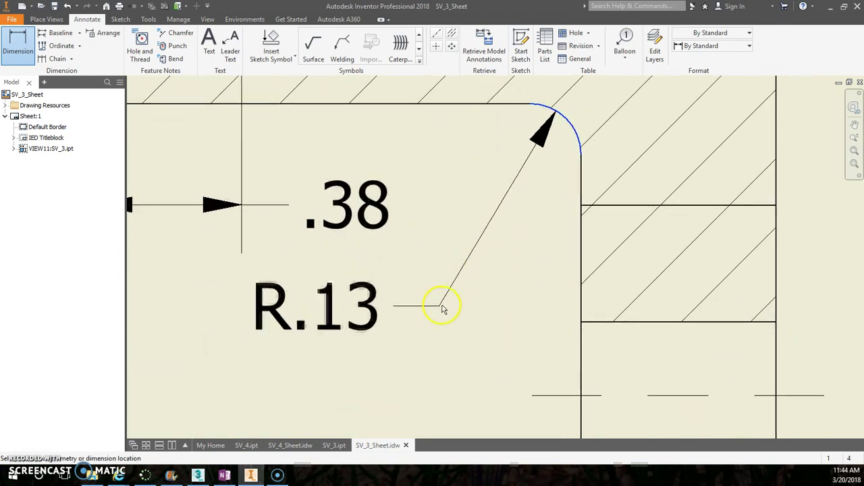
{"action": "left_click", "coordinate": [395, 326]}
{"action": "left_click", "coordinate": [378, 271]}
{"action": "scroll", "coordinate": [463, 274], "scroll_direction": "down", "scroll_amount": 3}
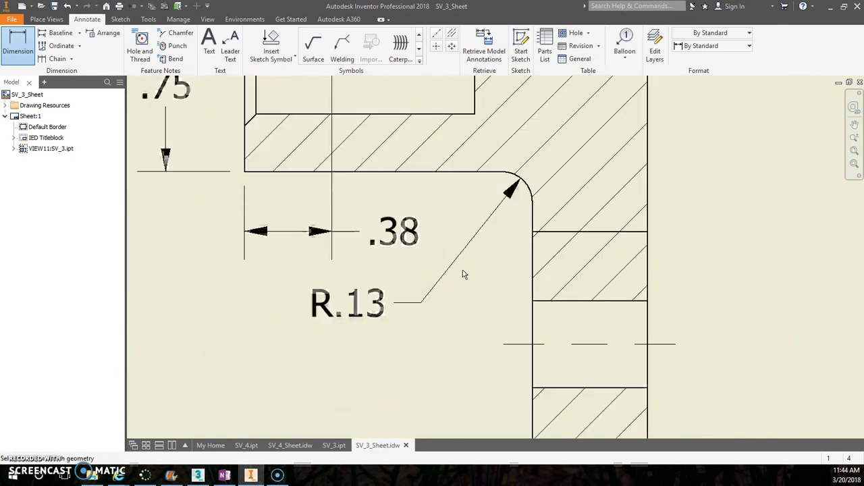
{"action": "middle_click_drag", "start_coordinate": [497, 257], "coordinate": [517, 320]}
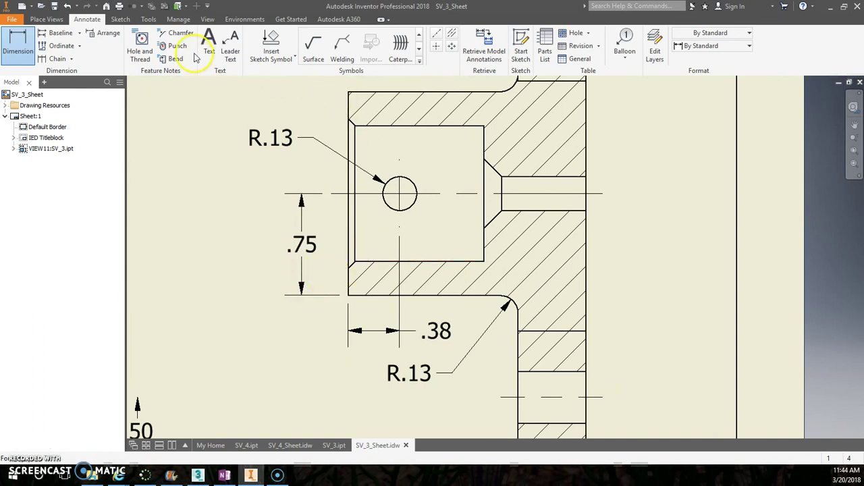
Step: Start a chamfer note on the pocket's left edge, then cancel the misplaced note
{"action": "left_click", "coordinate": [174, 33]}
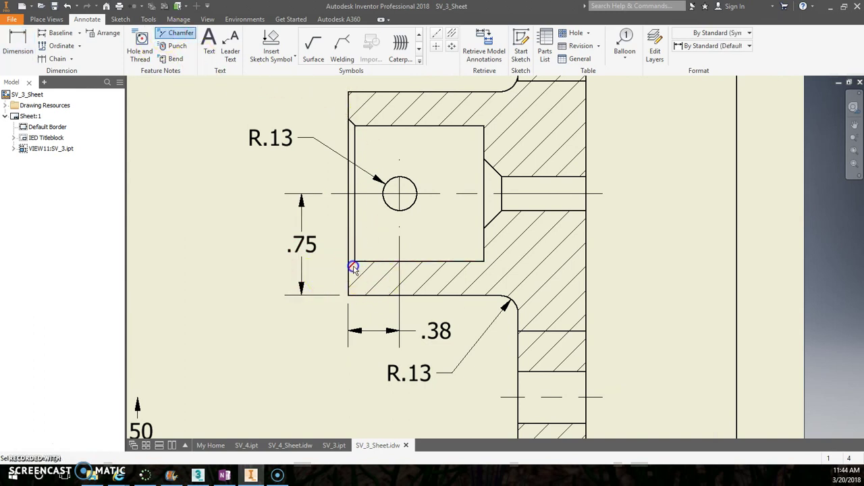
{"action": "left_click", "coordinate": [353, 268]}
{"action": "mouse_move", "coordinate": [286, 293]}
{"action": "middle_mouse_down"}
{"action": "mouse_move", "coordinate": [341, 281]}
{"action": "mouse_move", "coordinate": [450, 282]}
{"action": "middle_mouse_up"}
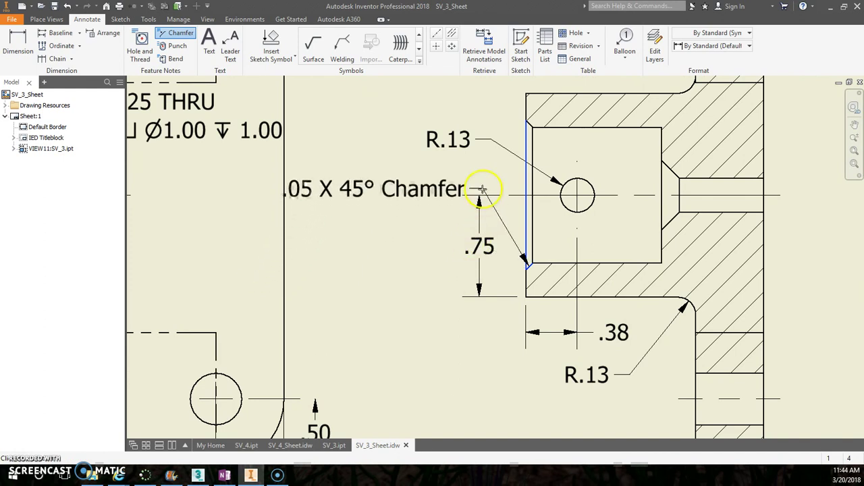
{"action": "middle_click_drag", "start_coordinate": [482, 189], "coordinate": [477, 286]}
{"action": "right_click", "coordinate": [413, 139]}
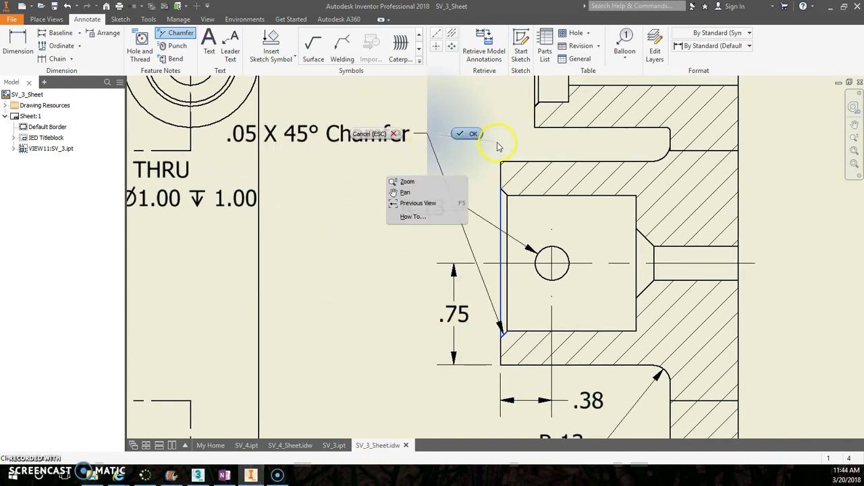
{"action": "left_click", "coordinate": [498, 146]}
Step: Place the .05 X 45° Chamfer note at the pocket corner and pick the counterbore edge
{"action": "left_click", "coordinate": [177, 33]}
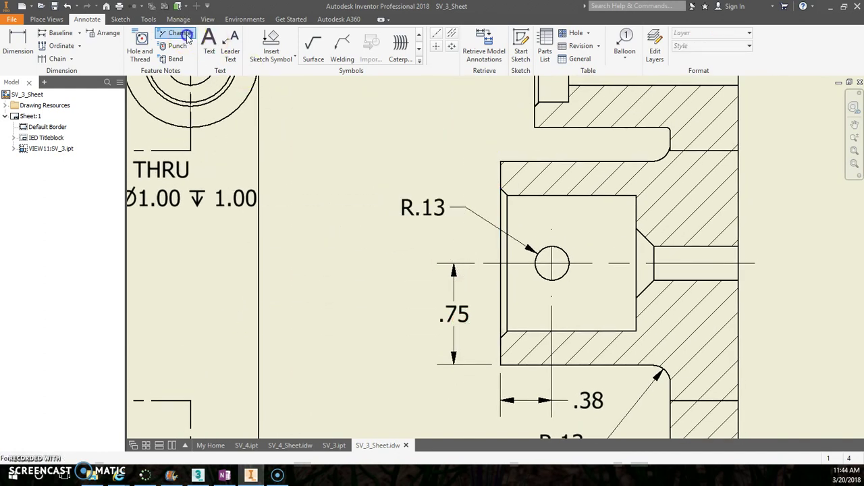
{"action": "left_click", "coordinate": [503, 195]}
{"action": "left_click", "coordinate": [503, 198]}
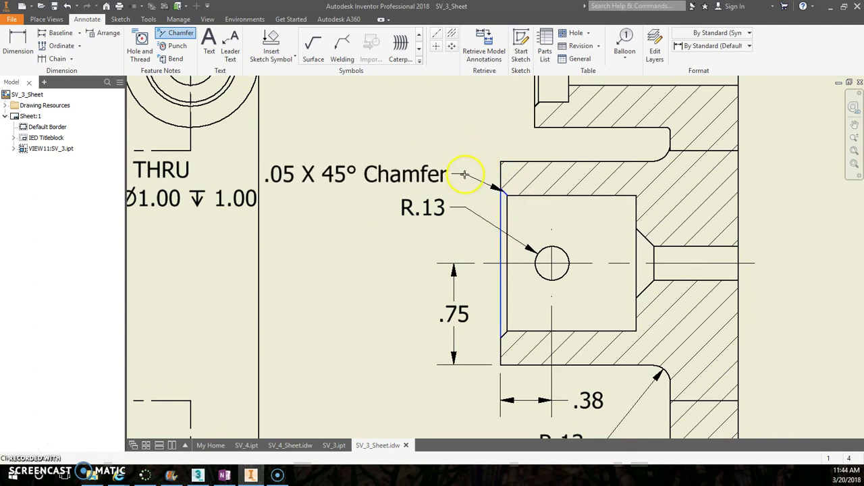
{"action": "left_click", "coordinate": [466, 173]}
{"action": "scroll", "coordinate": [492, 195], "scroll_direction": "down", "scroll_amount": 3}
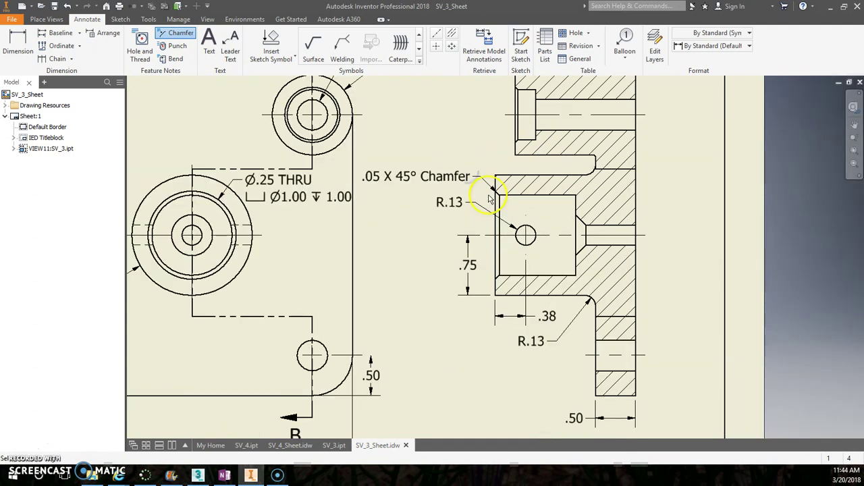
{"action": "scroll", "coordinate": [456, 196], "scroll_direction": "up", "scroll_amount": 4}
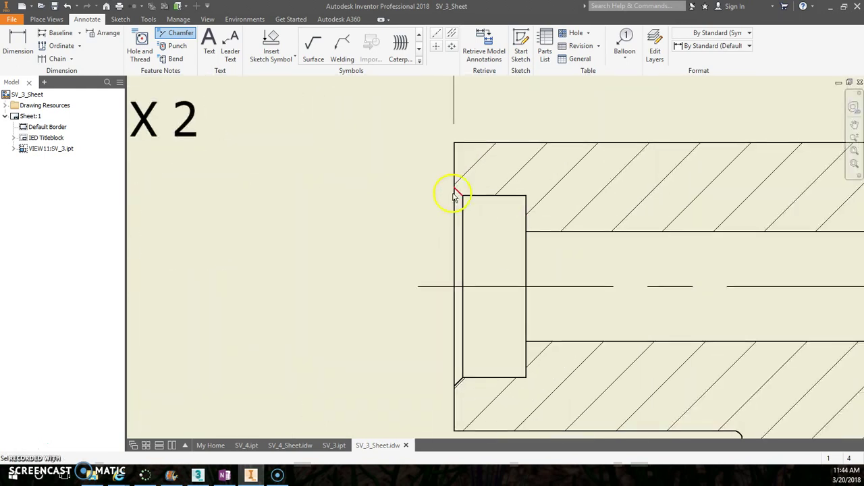
{"action": "left_click", "coordinate": [455, 179]}
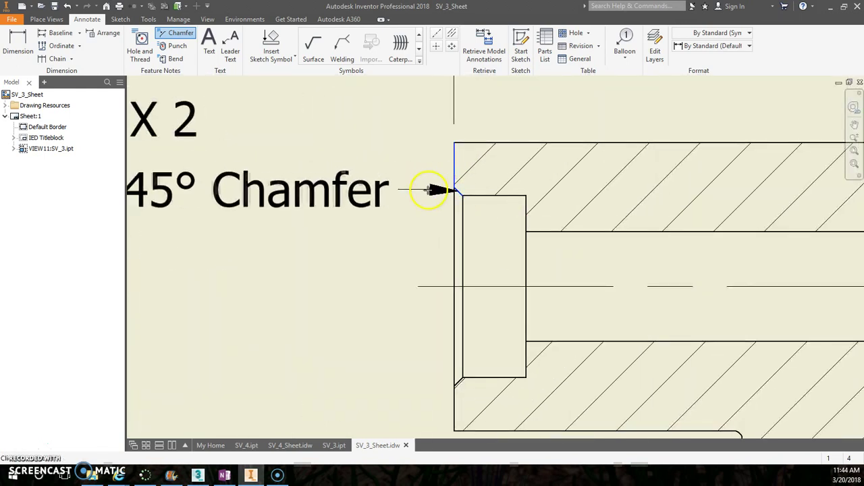
{"action": "scroll", "coordinate": [525, 180], "scroll_direction": "down", "scroll_amount": 3}
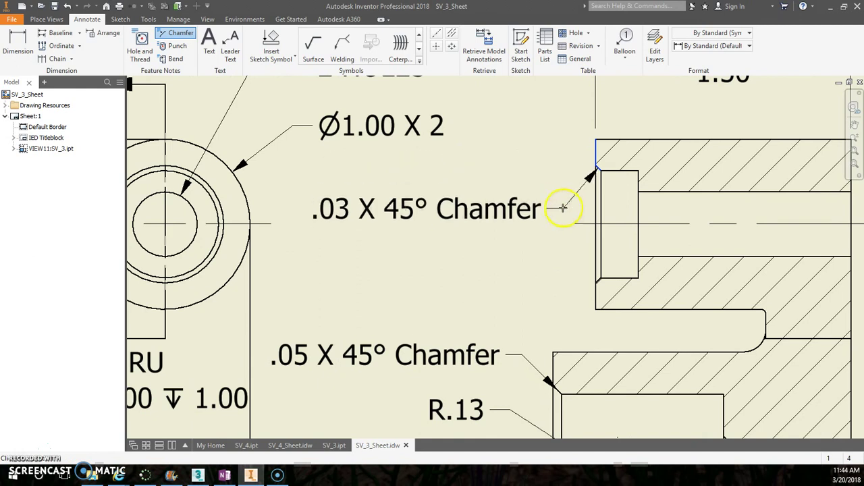
Step: Place the .03 X 45° Chamfer note left of the counterbore corner
{"action": "left_click", "coordinate": [561, 217]}
{"action": "scroll", "coordinate": [560, 223], "scroll_direction": "down", "scroll_amount": 5}
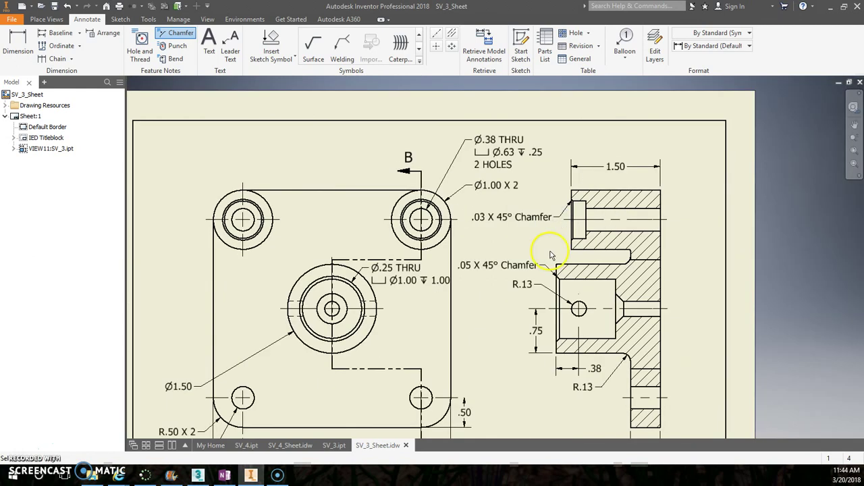
{"action": "left_click", "coordinate": [501, 260]}
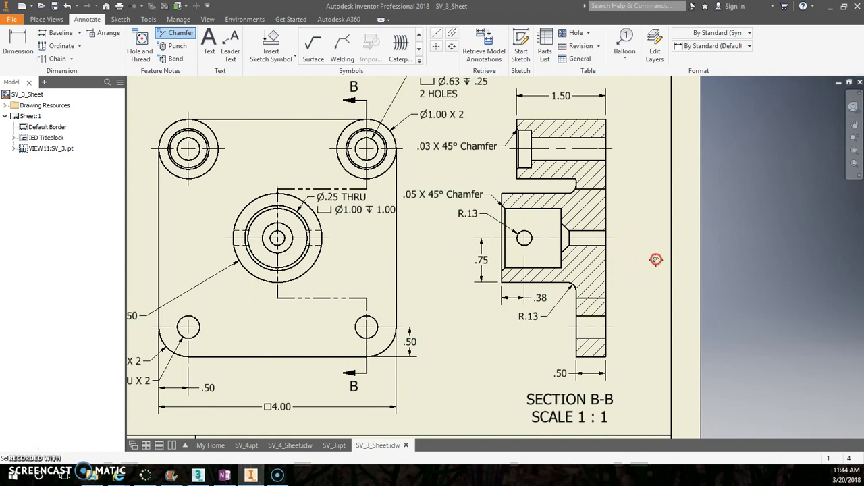
{"action": "scroll", "coordinate": [655, 260], "scroll_direction": "down", "scroll_amount": 3}
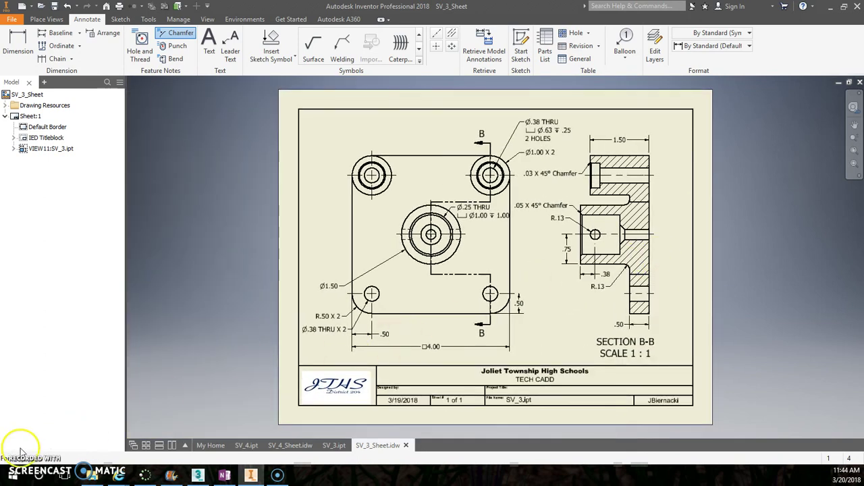
{"action": "scroll", "coordinate": [571, 307], "scroll_direction": "up", "scroll_amount": 5}
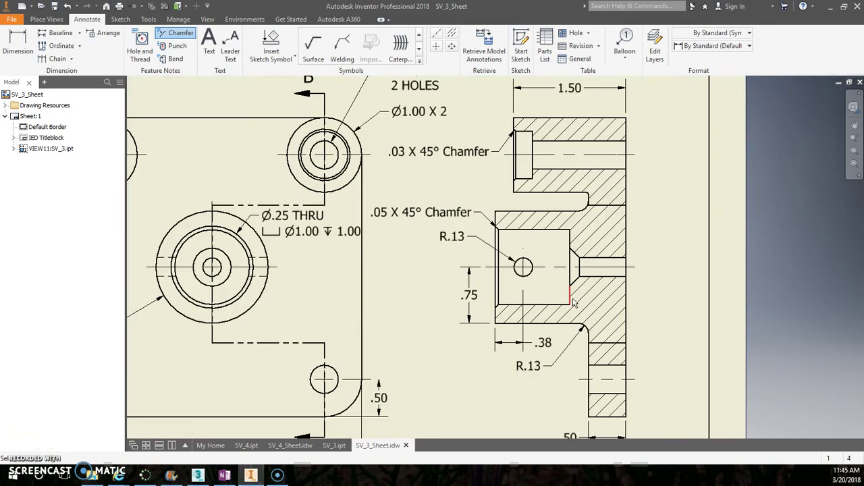
{"action": "scroll", "coordinate": [571, 307], "scroll_direction": "down", "scroll_amount": 3}
{"action": "scroll", "coordinate": [579, 317], "scroll_direction": "up", "scroll_amount": 4}
{"action": "middle_click_drag", "start_coordinate": [588, 304], "coordinate": [556, 272]}
Step: Dimension a vertical edge of section B-B, keeping the default dimension text
{"action": "left_click", "coordinate": [19, 45]}
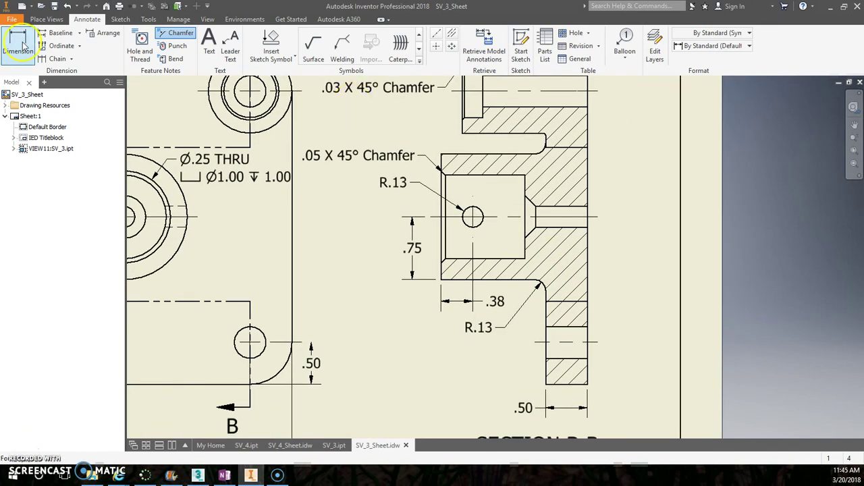
{"action": "left_click", "coordinate": [22, 44]}
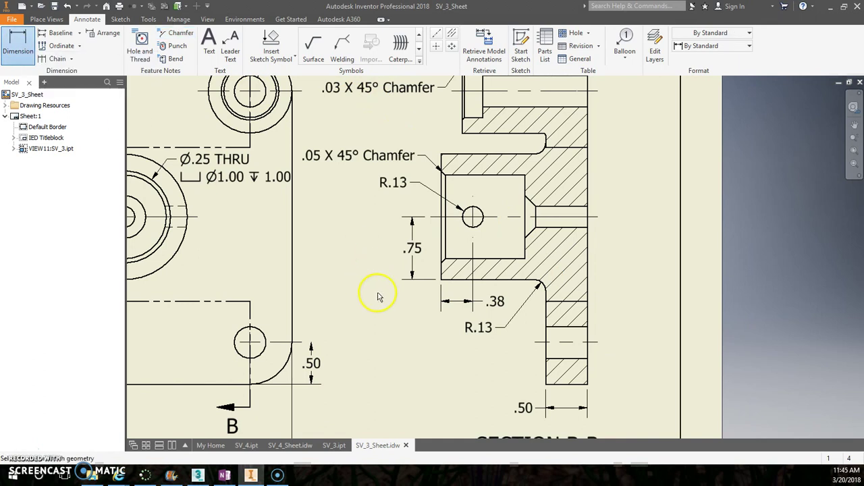
{"action": "left_click", "coordinate": [442, 283]}
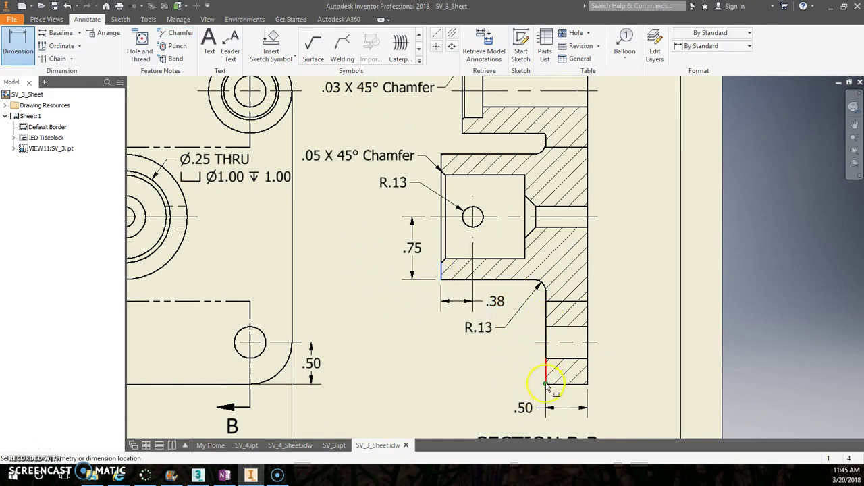
{"action": "middle_click_drag", "start_coordinate": [526, 396], "coordinate": [514, 325]}
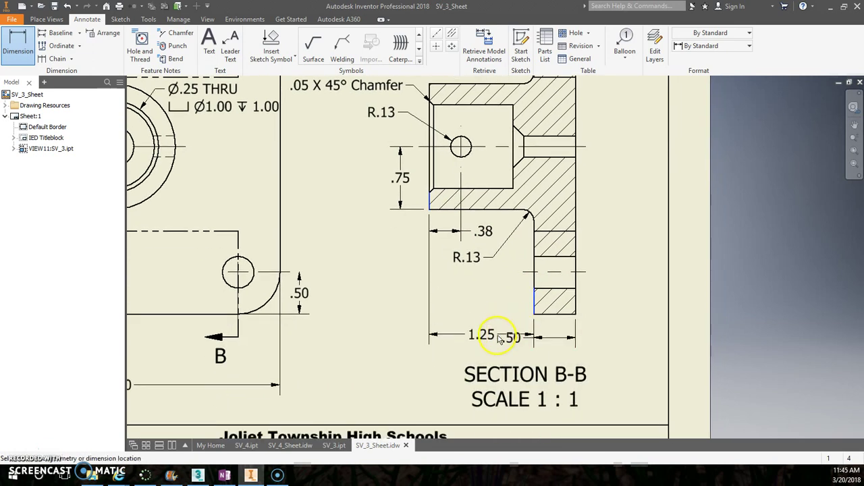
{"action": "left_click", "coordinate": [498, 340]}
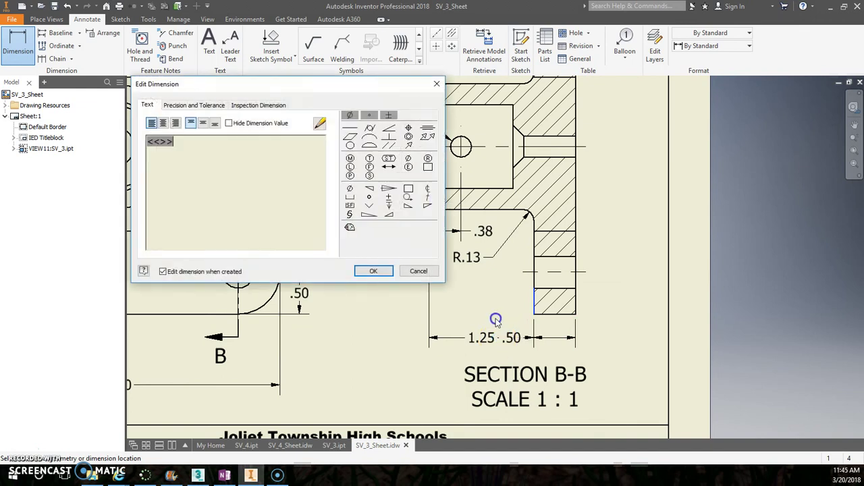
{"action": "left_click", "coordinate": [376, 270]}
{"action": "right_click", "coordinate": [466, 292]}
{"action": "left_click", "coordinate": [511, 291]}
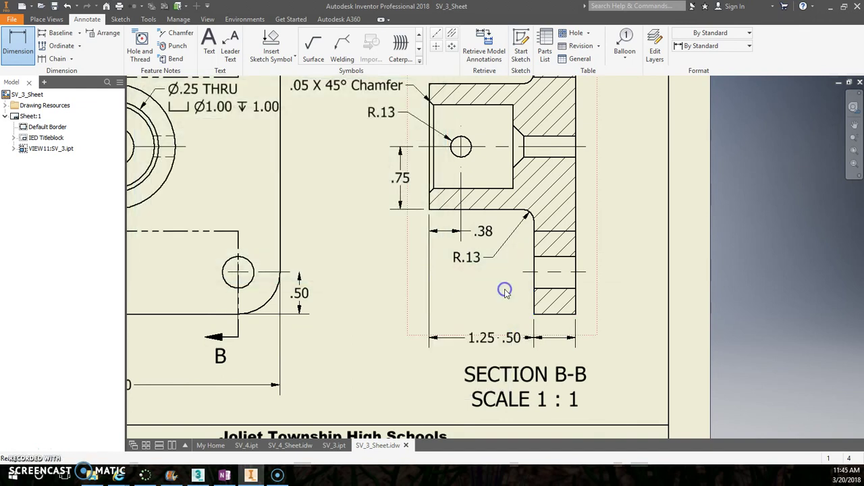
Step: Replace the 1.25 dimension with a 1.75 overall width and lower the SECTION B-B label
{"action": "left_click", "coordinate": [488, 343]}
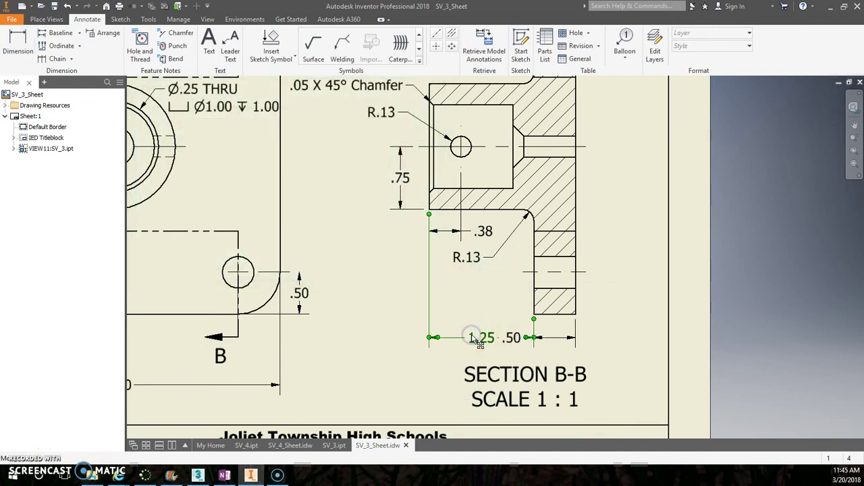
{"action": "key", "text": "Delete"}
{"action": "left_click", "coordinate": [29, 54]}
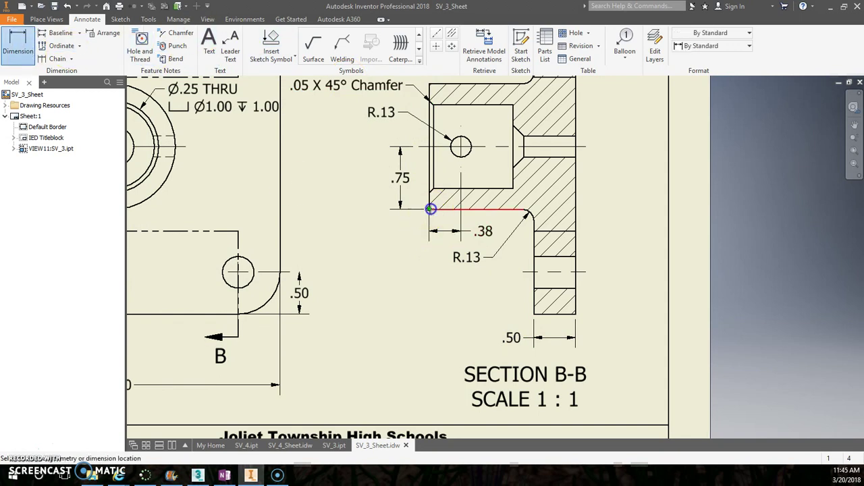
{"action": "left_click", "coordinate": [578, 314]}
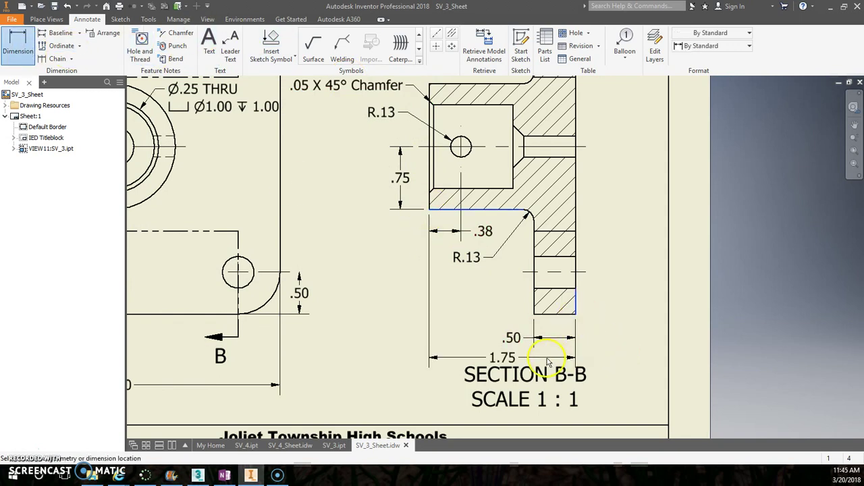
{"action": "left_click", "coordinate": [545, 325]}
{"action": "left_click", "coordinate": [373, 271]}
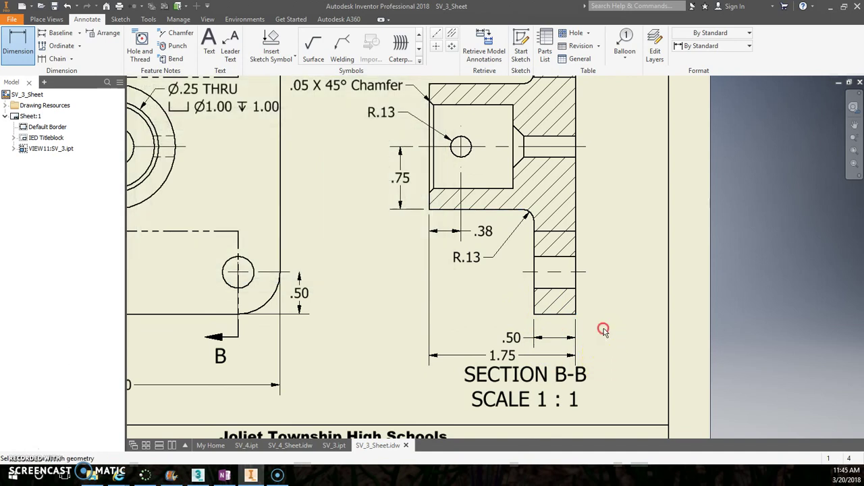
{"action": "right_click", "coordinate": [636, 328]}
{"action": "left_click", "coordinate": [574, 328]}
{"action": "left_click_drag", "start_coordinate": [540, 376], "coordinate": [539, 384]}
{"action": "scroll", "coordinate": [616, 291], "scroll_direction": "down", "scroll_amount": 1}
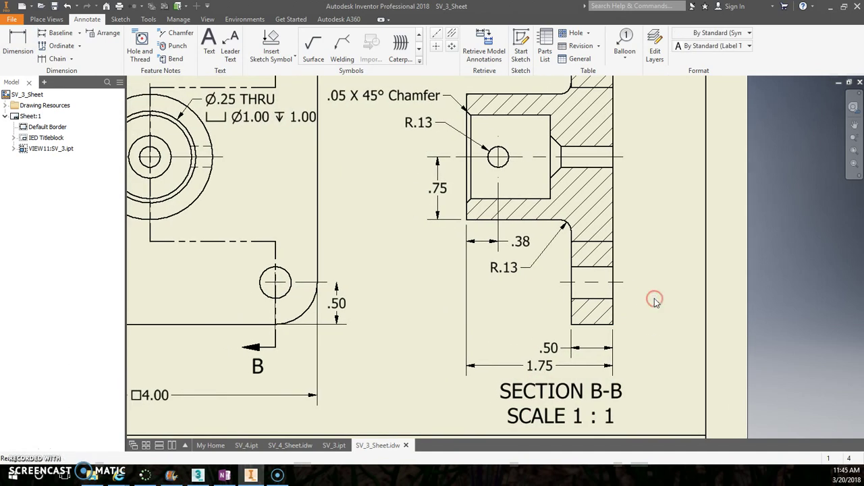
Step: Place a .13 X 45° Chamfer note on the bore's inner chamfer, then fit the sheet
{"action": "key", "text": "Home"}
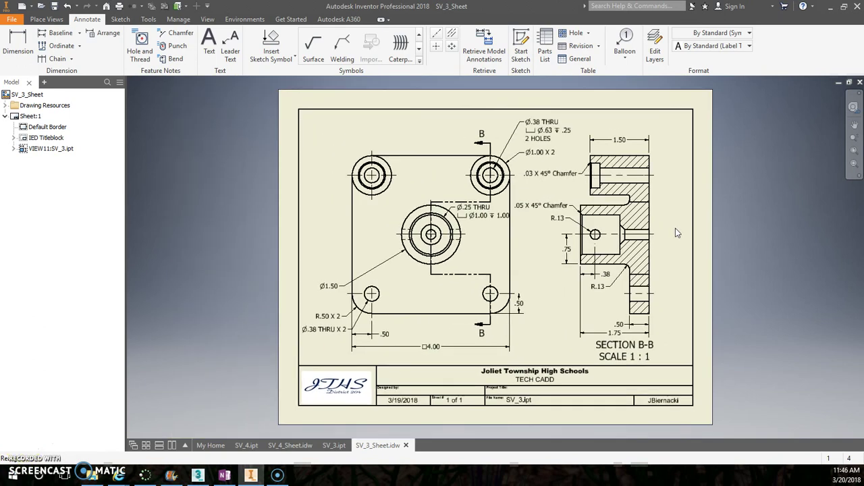
{"action": "scroll", "coordinate": [667, 223], "scroll_direction": "up", "scroll_amount": 3}
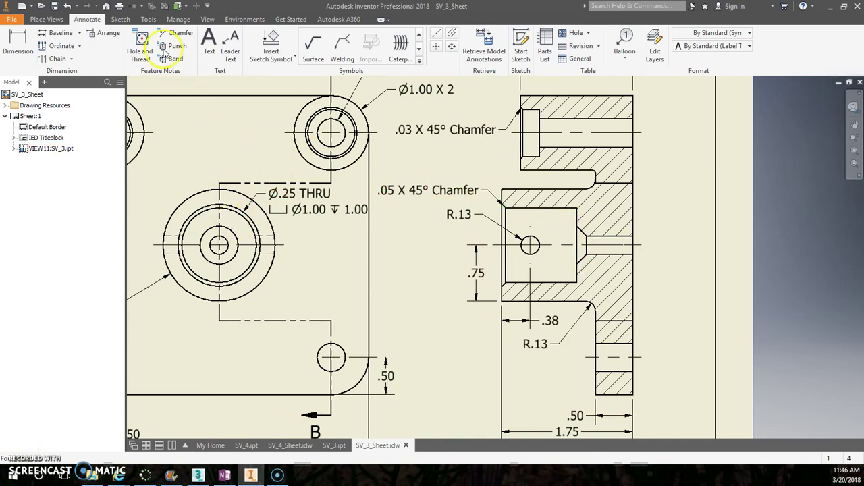
{"action": "left_click", "coordinate": [181, 38]}
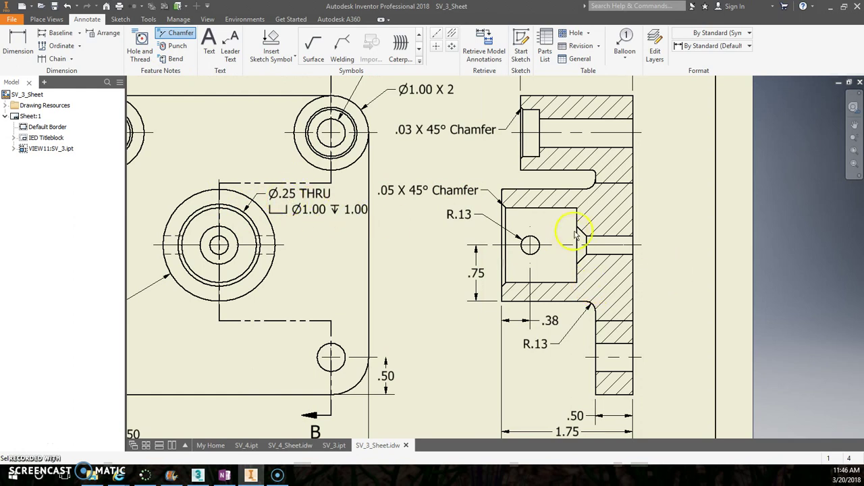
{"action": "left_click", "coordinate": [581, 264]}
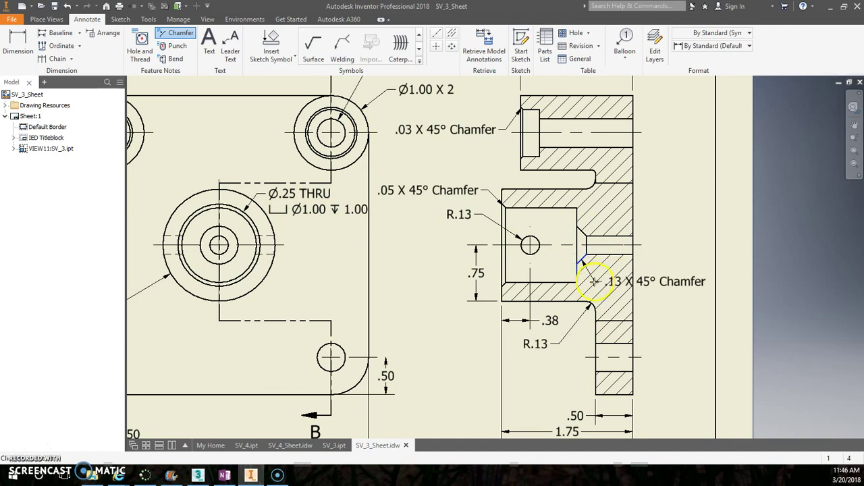
{"action": "middle_click_drag", "start_coordinate": [593, 281], "coordinate": [571, 233]}
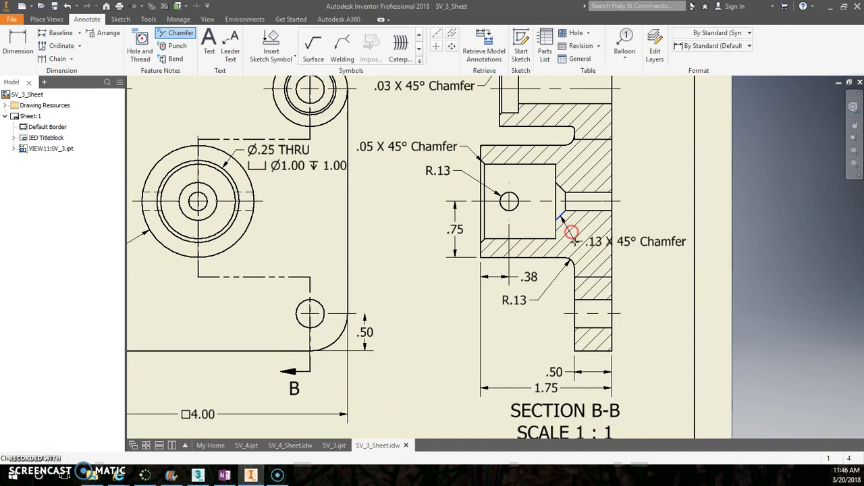
{"action": "left_click", "coordinate": [579, 241]}
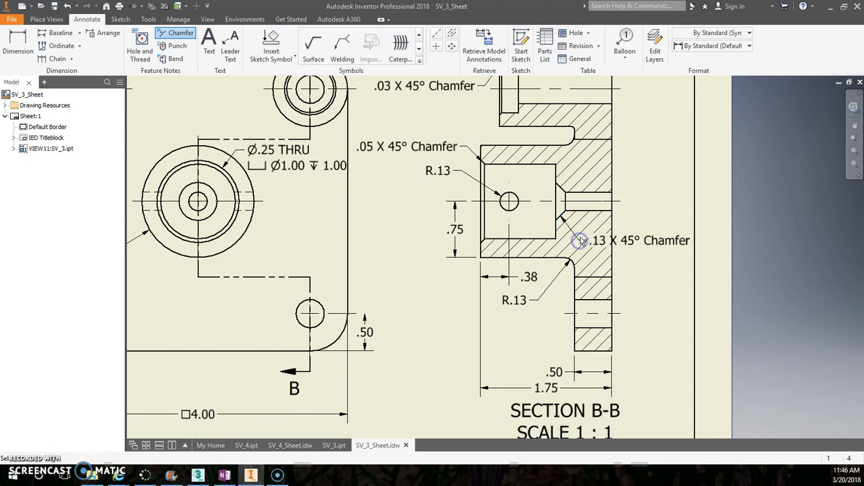
{"action": "right_click", "coordinate": [590, 230]}
{"action": "left_click", "coordinate": [603, 227]}
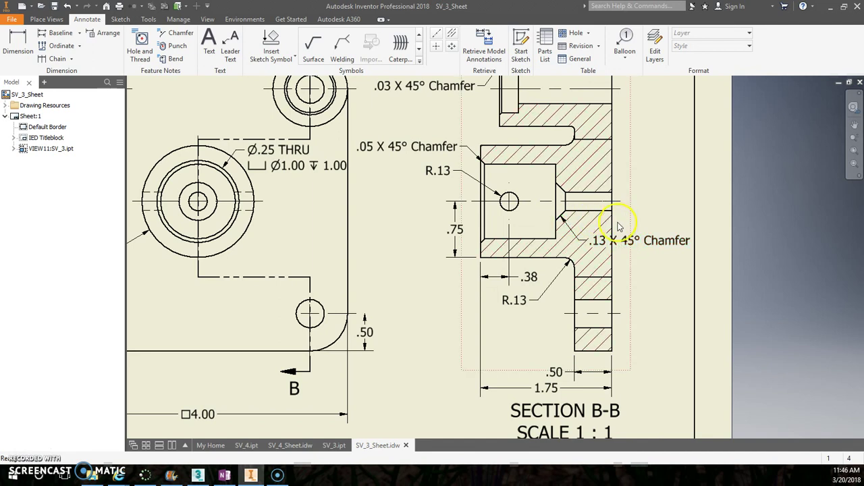
{"action": "scroll", "coordinate": [655, 198], "scroll_direction": "down", "scroll_amount": 3}
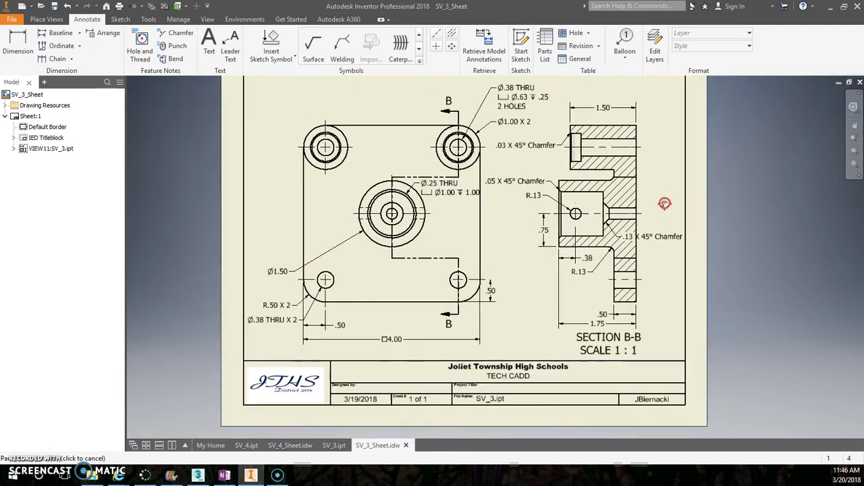
{"action": "key", "text": "Home"}
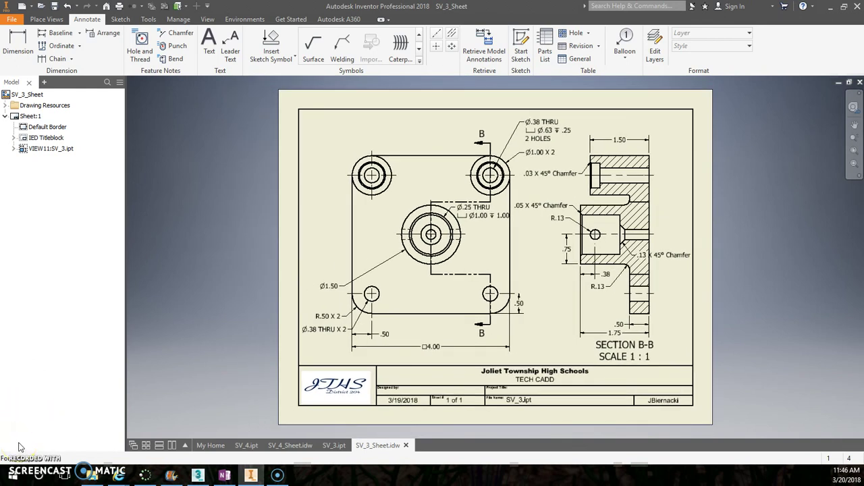
{"action": "scroll", "coordinate": [598, 235], "scroll_direction": "up", "scroll_amount": 3}
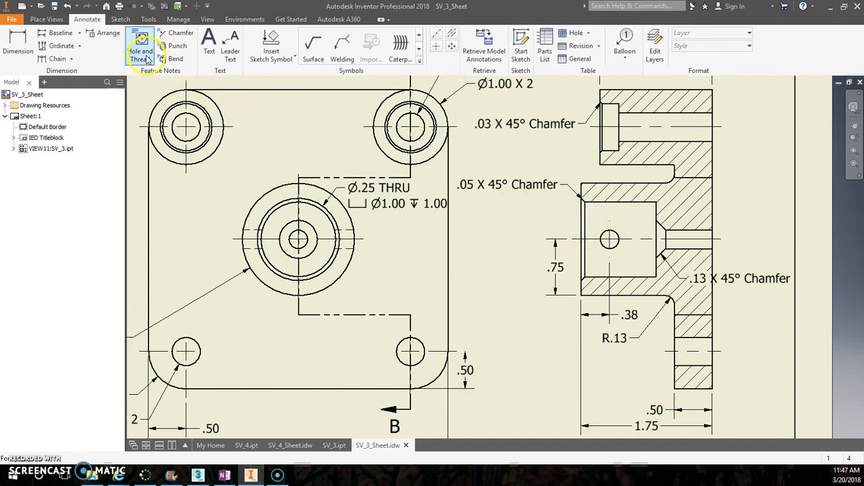
Step: Place a Ø.25 THRU hole note with its leader pointing to the small hole
{"action": "key", "text": "d"}
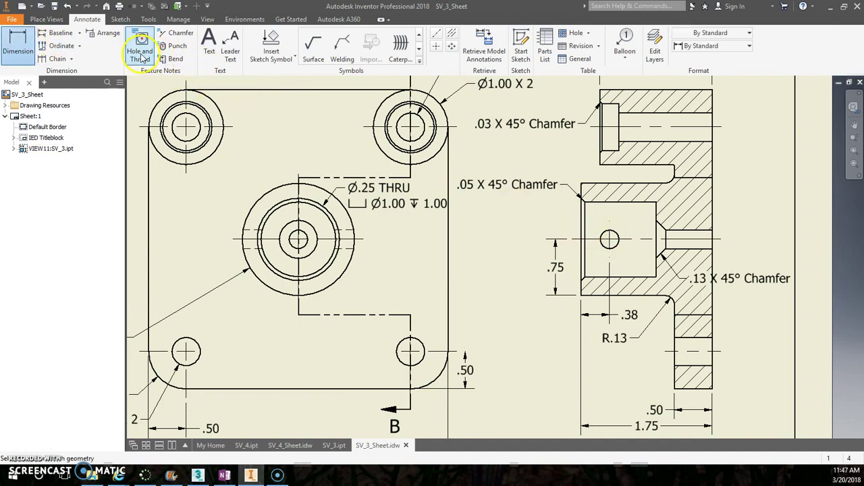
{"action": "left_click", "coordinate": [141, 55]}
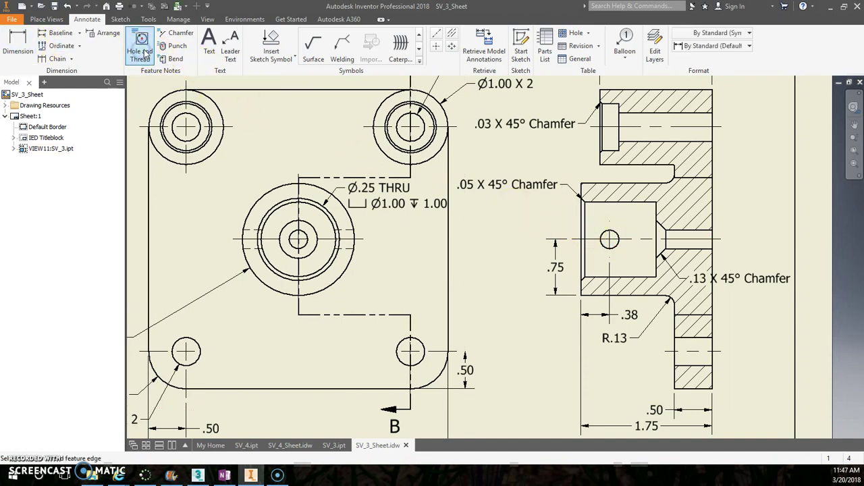
{"action": "left_click", "coordinate": [609, 238]}
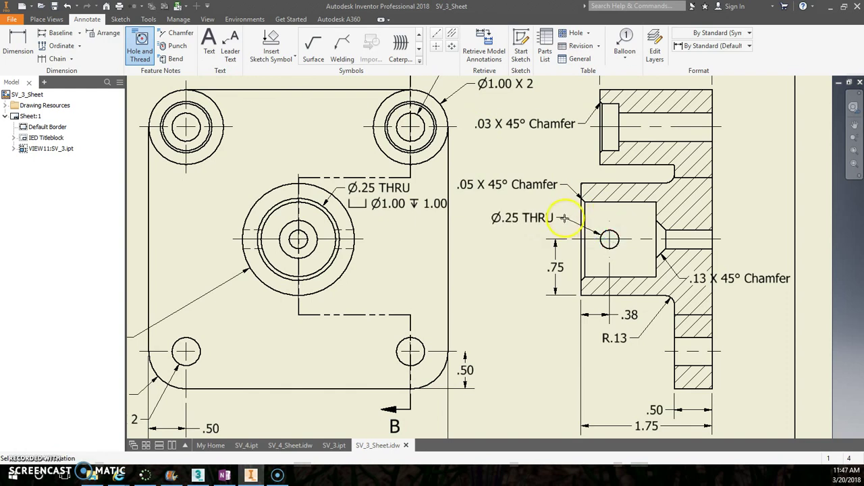
{"action": "left_click", "coordinate": [564, 217]}
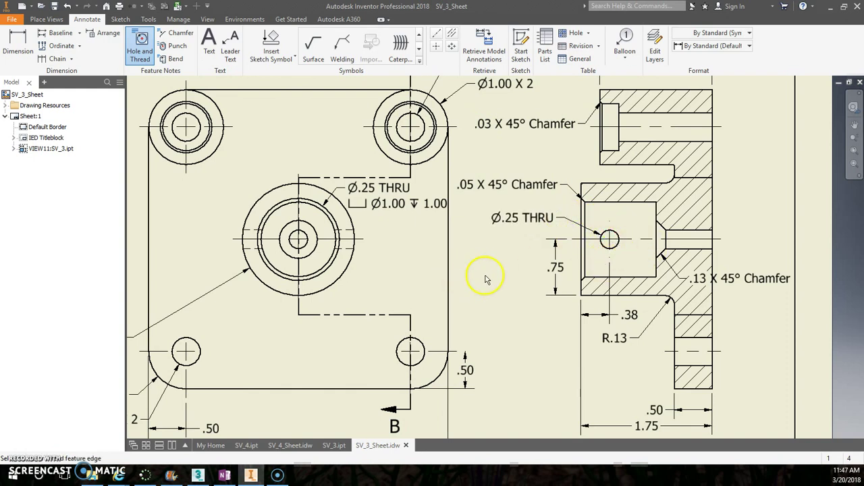
Step: Open the IED Titleblock field text for editing and enter MOUNTING PLATE as project title
{"action": "key", "text": "Home"}
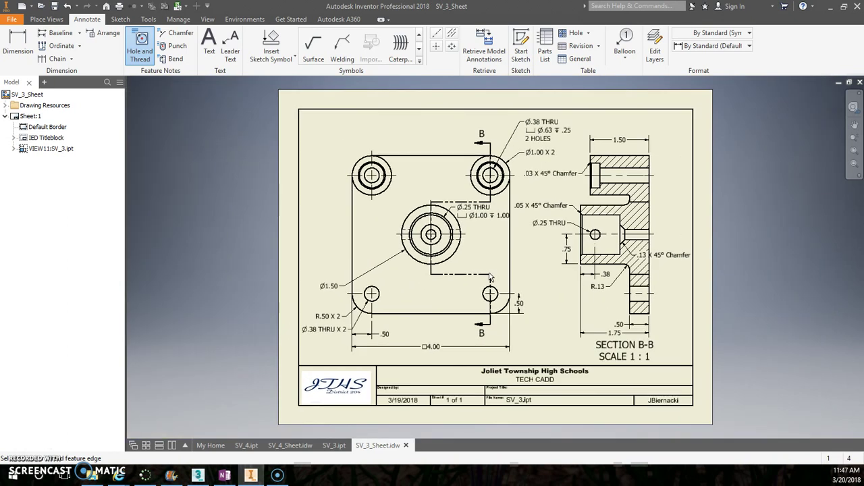
{"action": "left_click", "coordinate": [13, 137]}
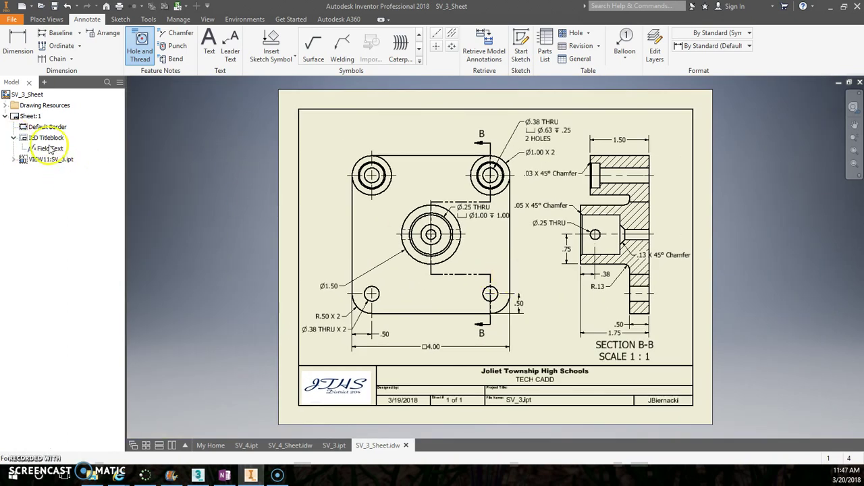
{"action": "right_click", "coordinate": [51, 149]}
{"action": "key", "text": "Escape"}
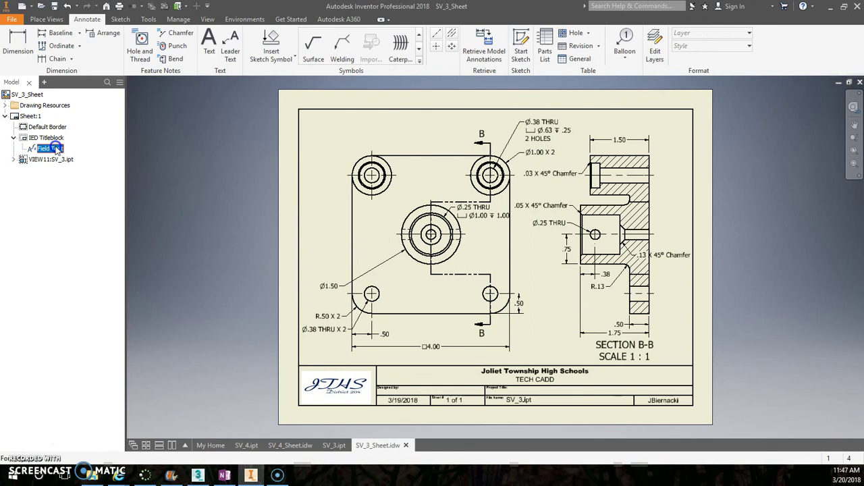
{"action": "double_click", "coordinate": [51, 148]}
{"action": "left_click", "coordinate": [248, 171]}
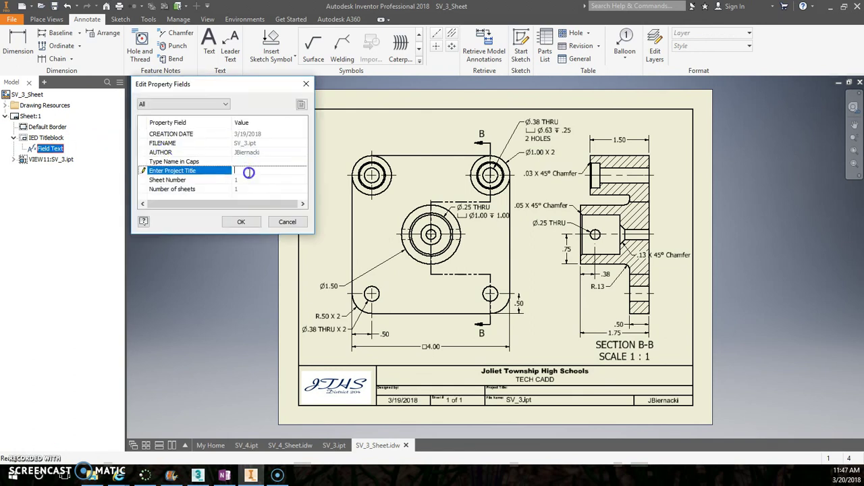
{"action": "left_click", "coordinate": [224, 475]}
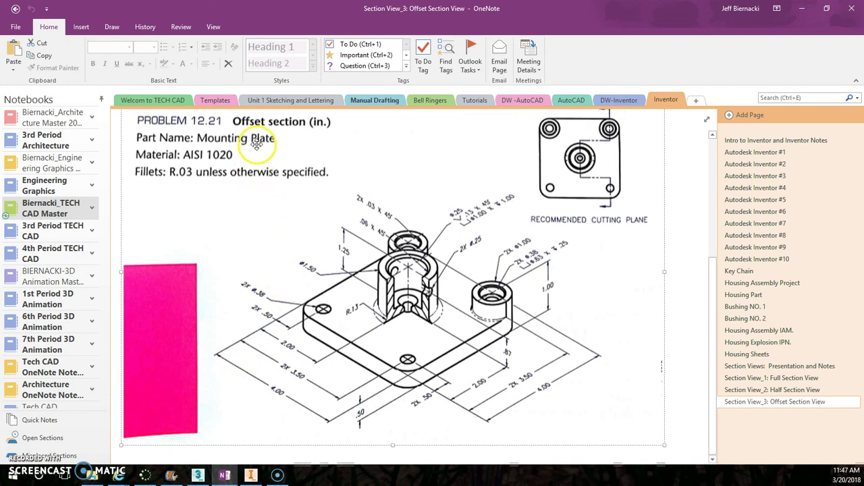
{"action": "left_click", "coordinate": [251, 476]}
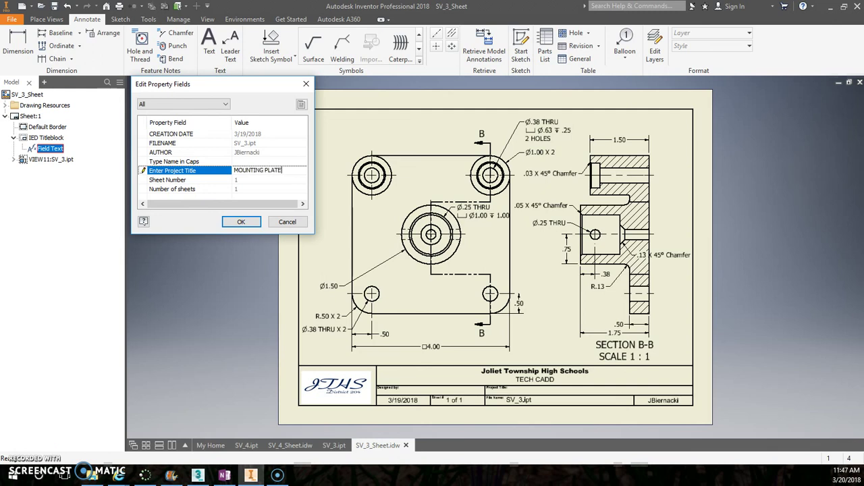
Step: Fill the title block with project title MOUNTING PLATE and the designer's name in capitals, then confirm
{"action": "left_click", "coordinate": [245, 162]}
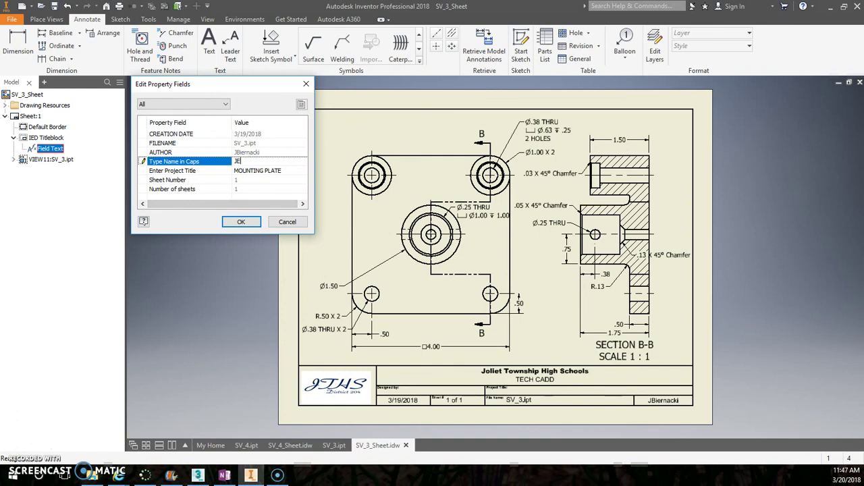
{"action": "left_click", "coordinate": [240, 226]}
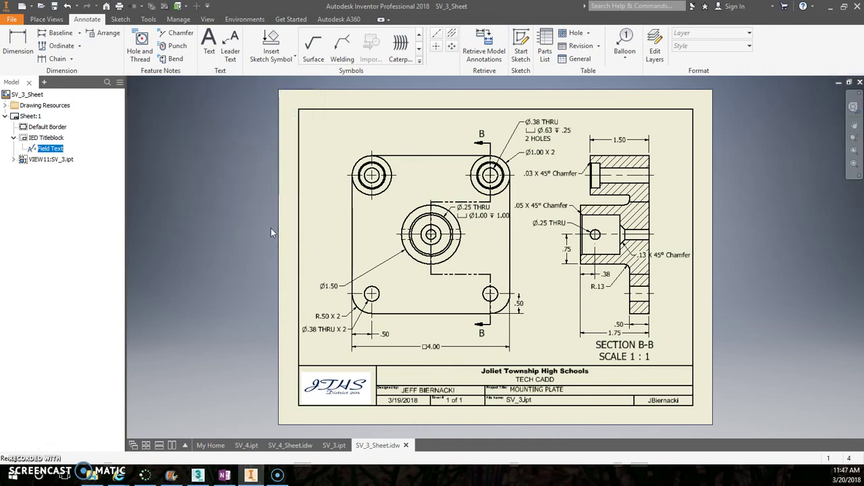